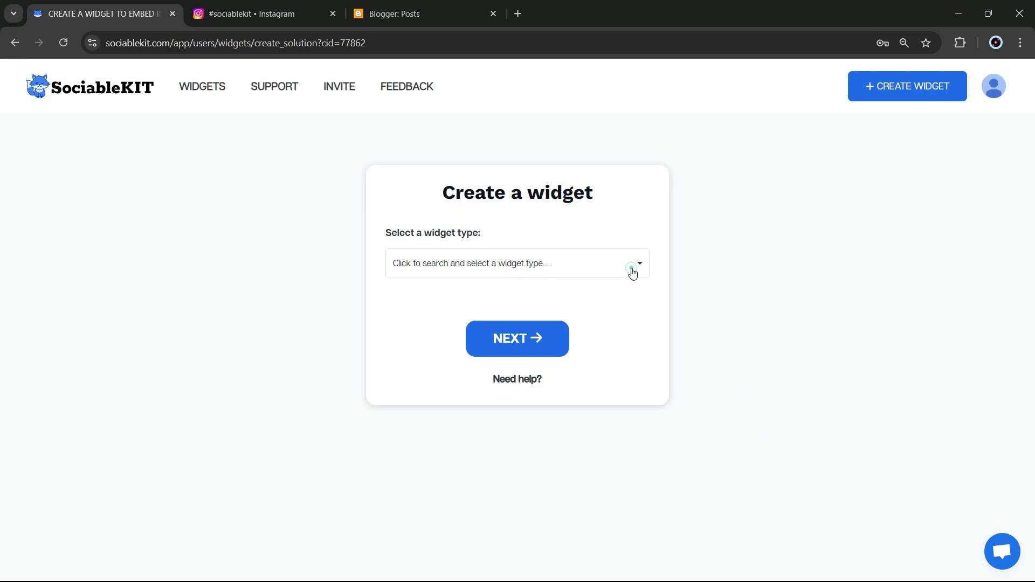
# Step: Choose Instagram Hashtag Feed as the type of the new widget
pyautogui.click(632, 274)
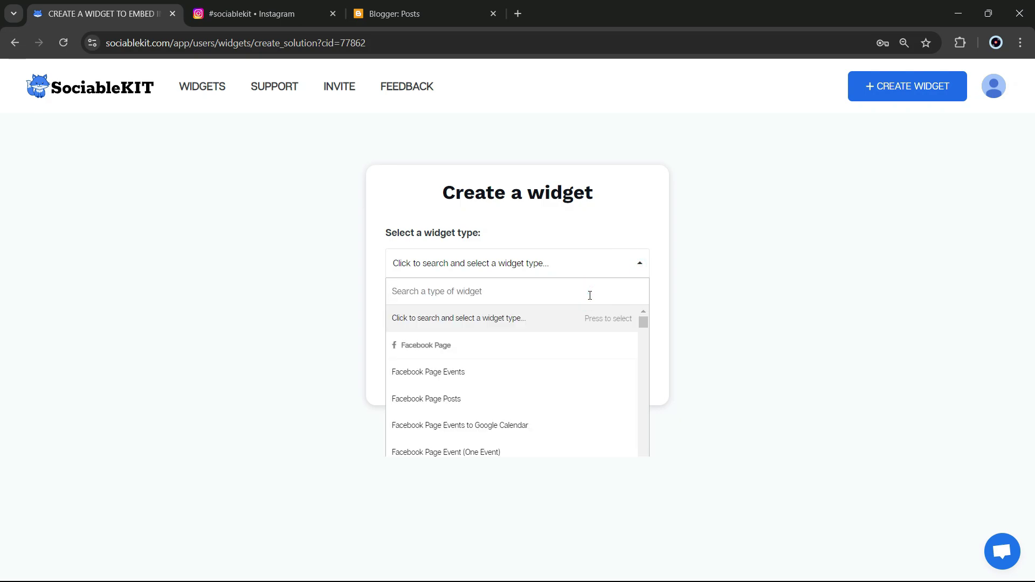
pyautogui.write('instagram ha')
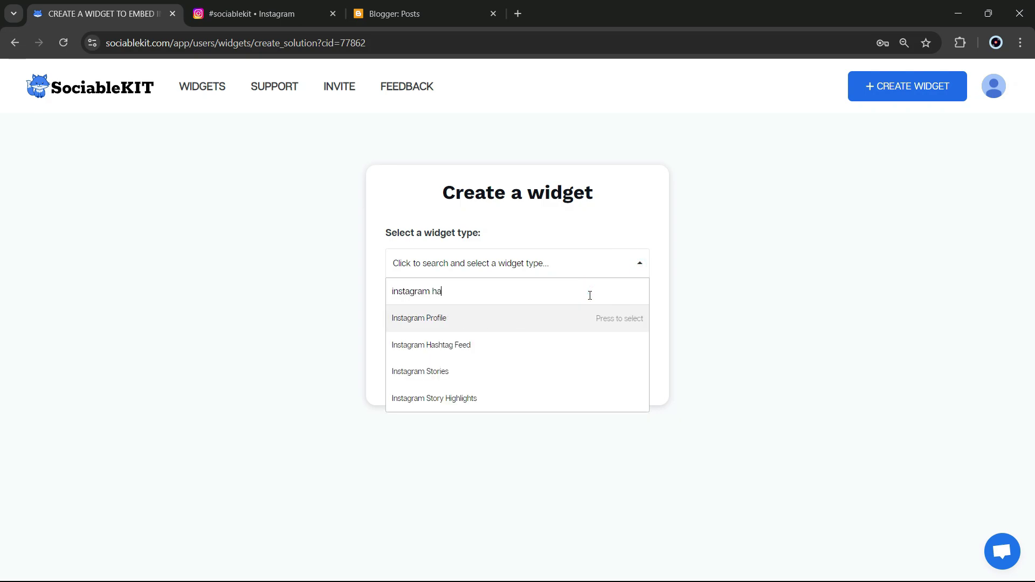
pyautogui.write('shtag feed')
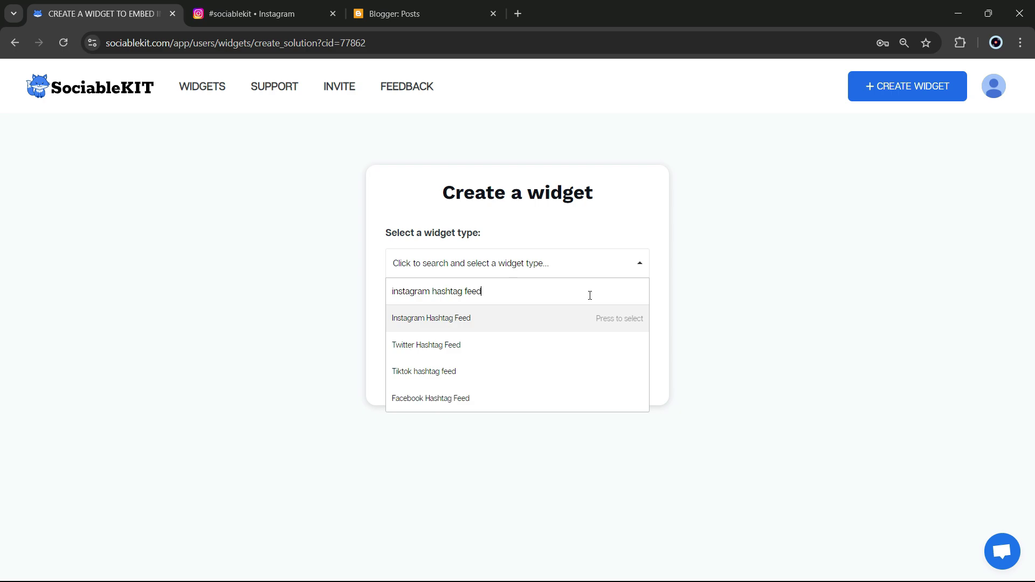
pyautogui.click(428, 319)
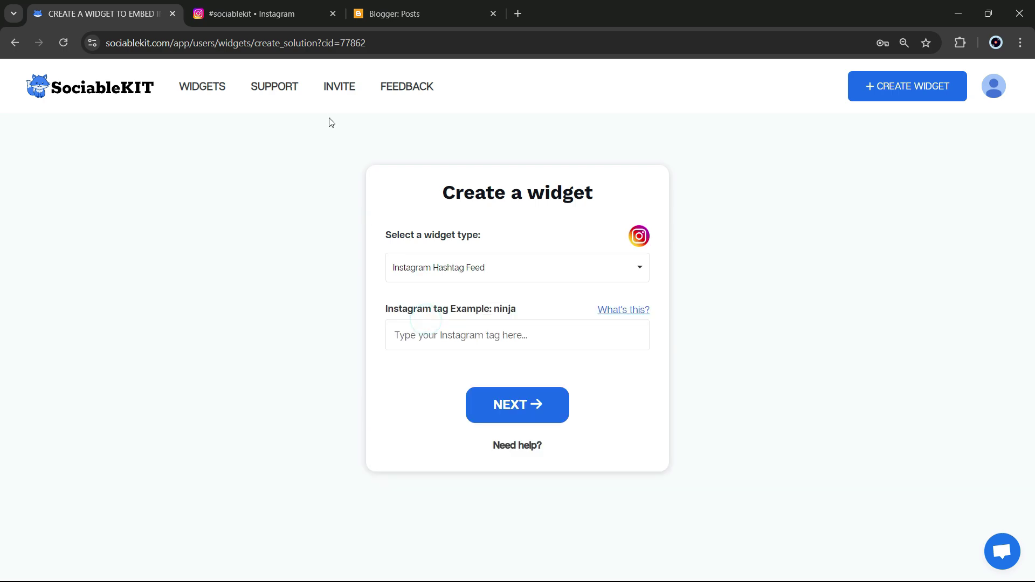
# Step: Switch to the Instagram #sociablekit page and copy the sociablekit tag from its web address
pyautogui.click(274, 19)
pyautogui.click(269, 43)
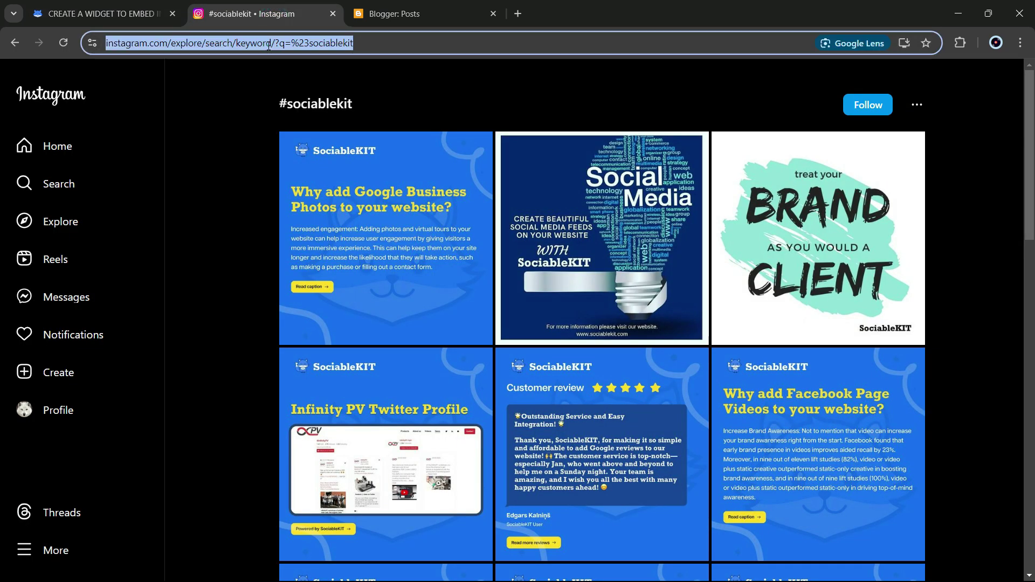
pyautogui.rightClick(268, 44)
pyautogui.click(322, 168)
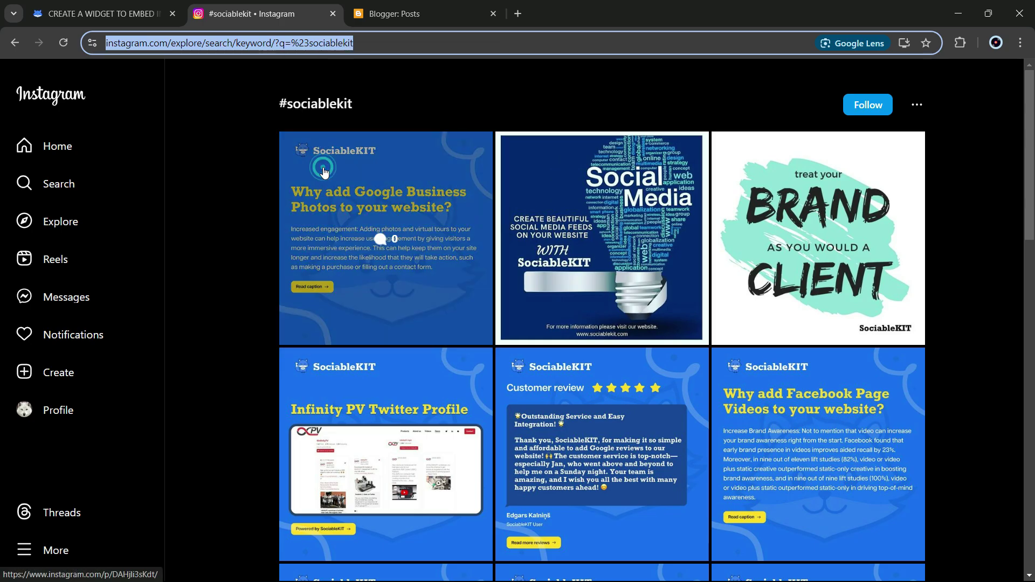
# Step: Return to the widget creation form, paste sociablekit as the Instagram tag and create the widget
pyautogui.click(104, 10)
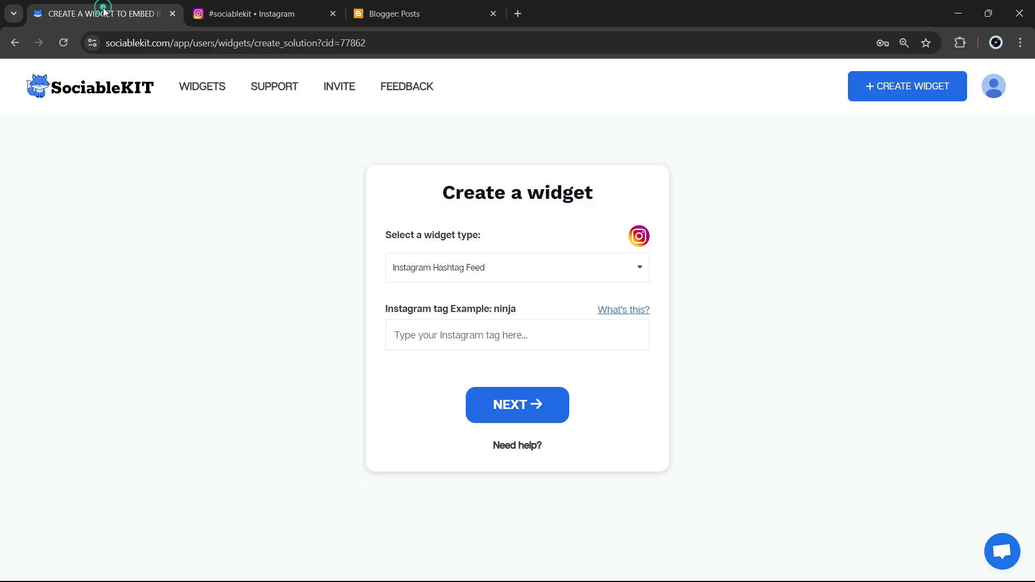
pyautogui.rightClick(411, 334)
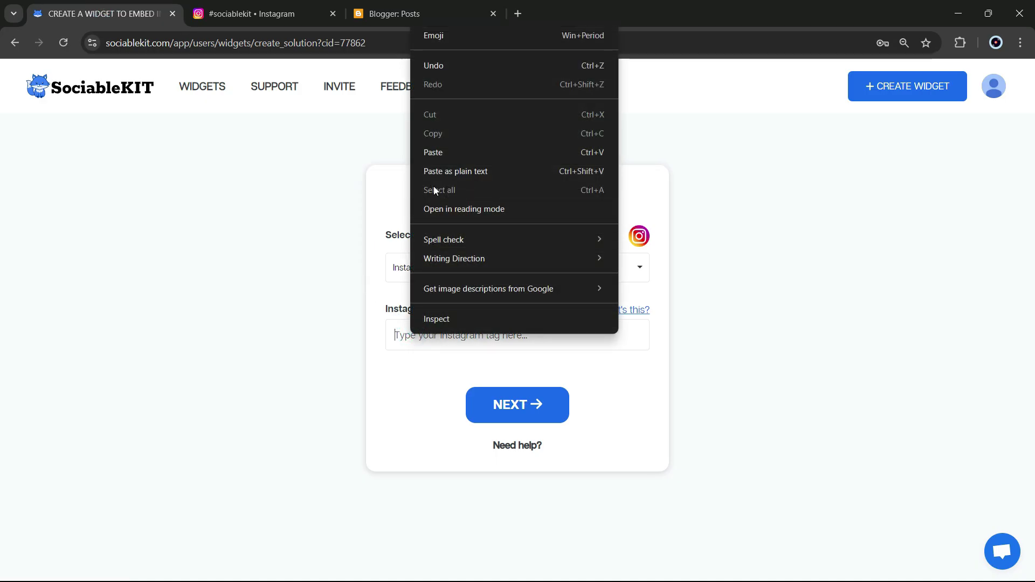
pyautogui.click(440, 156)
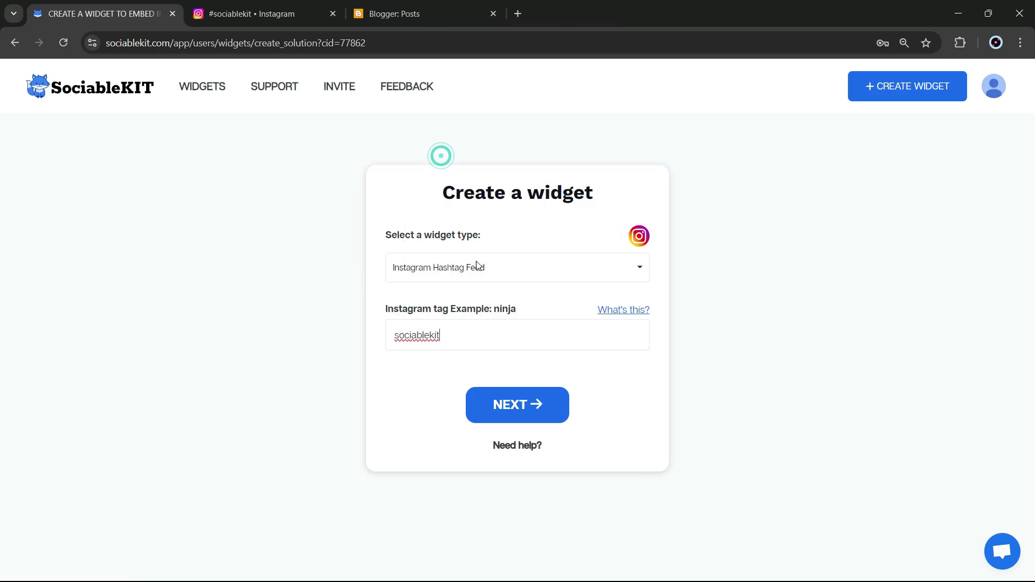
pyautogui.click(522, 410)
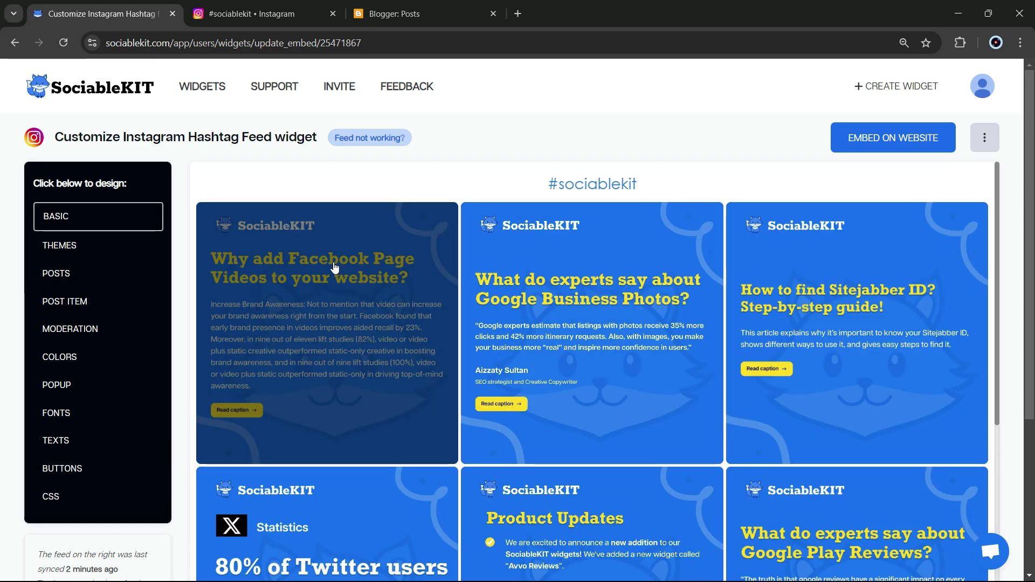
# Step: Change the widget's color theme to Maayos Theme and confirm the change
pyautogui.click(60, 215)
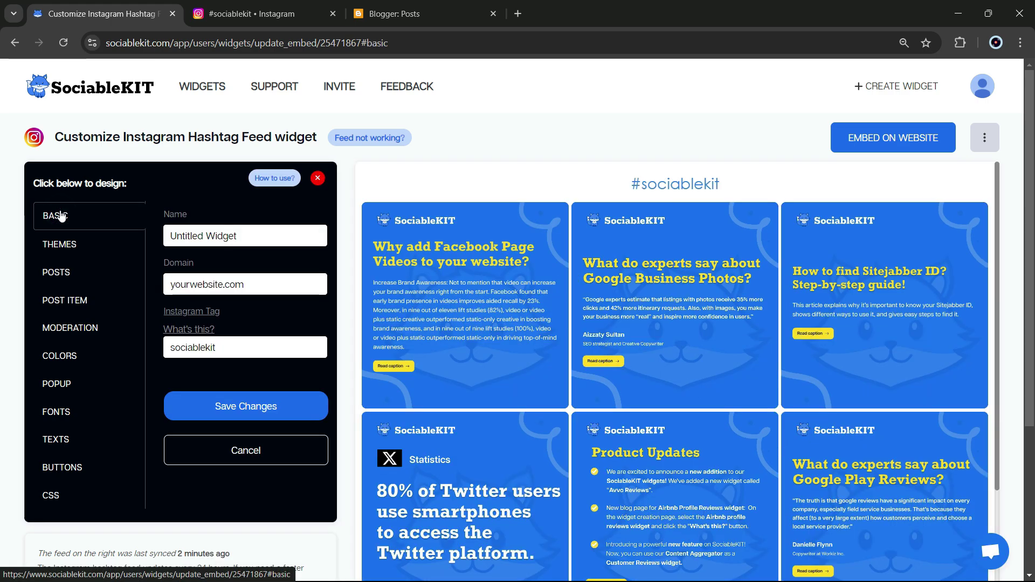
pyautogui.click(63, 248)
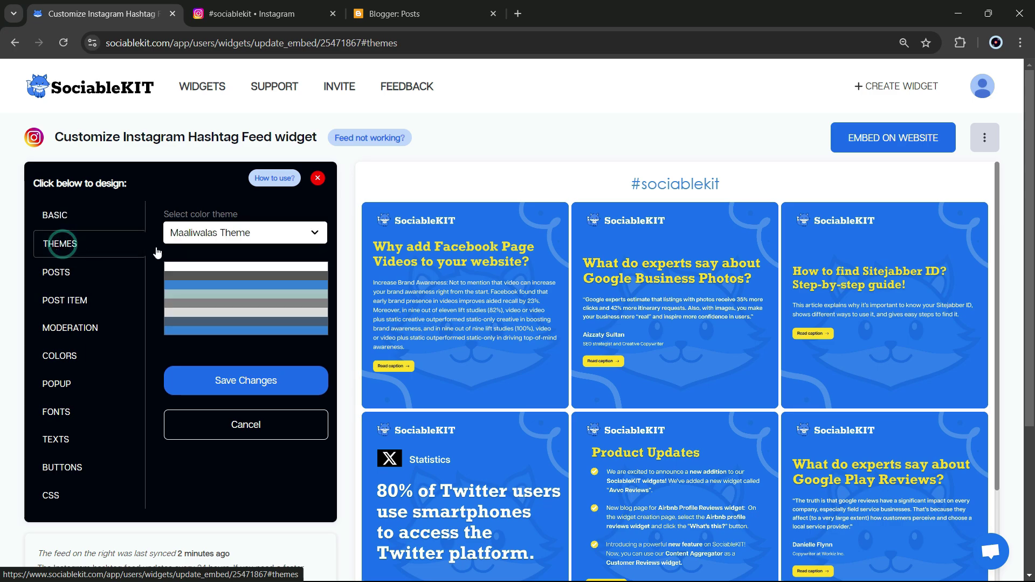
pyautogui.click(312, 232)
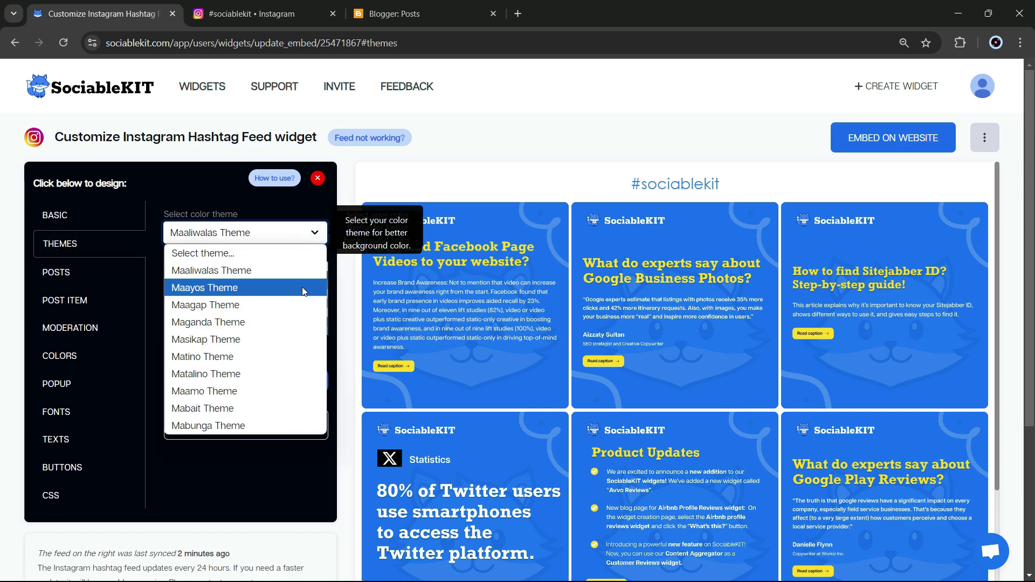
pyautogui.click(301, 287)
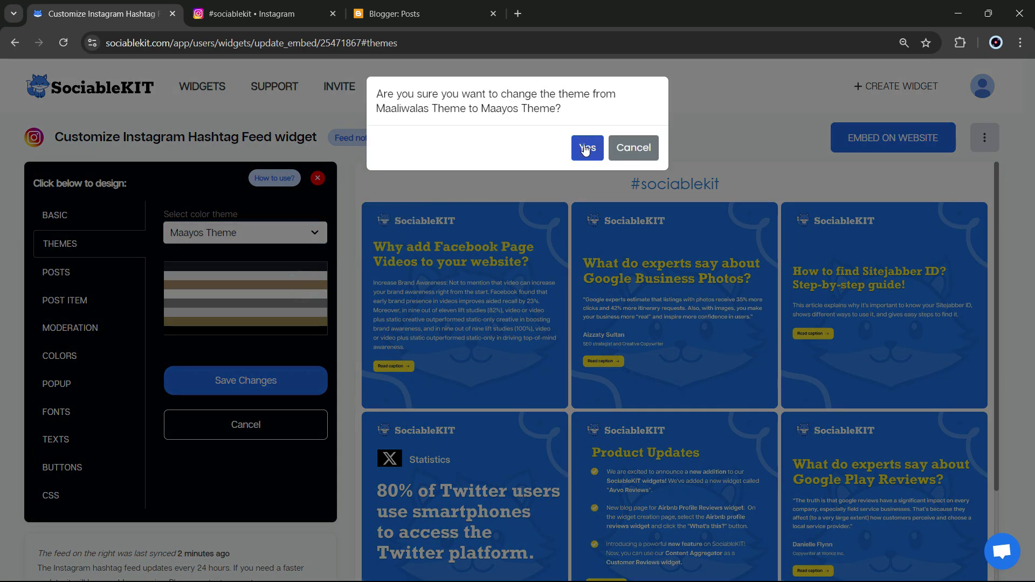
pyautogui.click(586, 150)
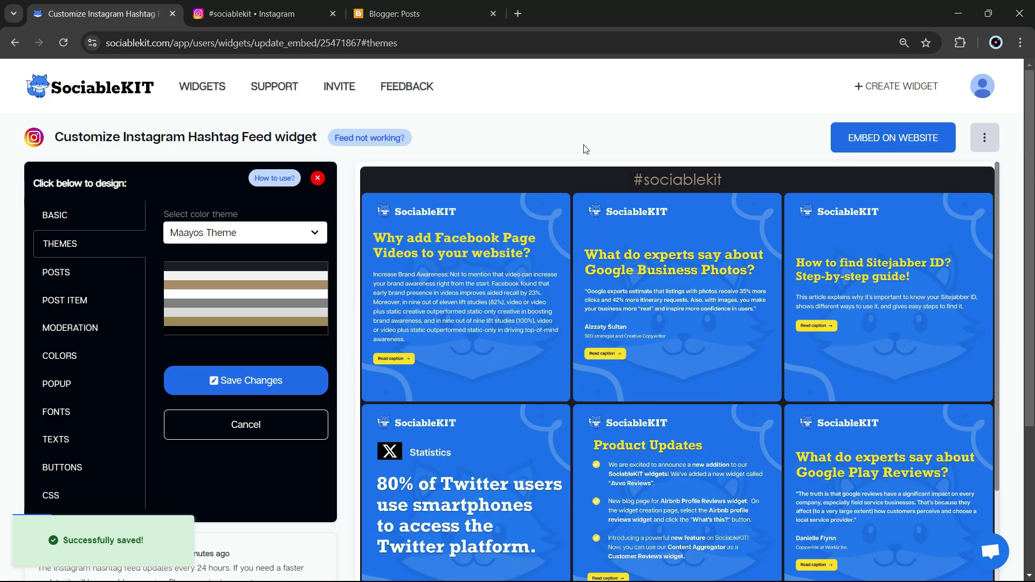
pyautogui.moveTo(996, 184)
pyautogui.mouseDown()
pyautogui.moveTo(997, 509)
pyautogui.moveTo(991, 176)
pyautogui.mouseUp()
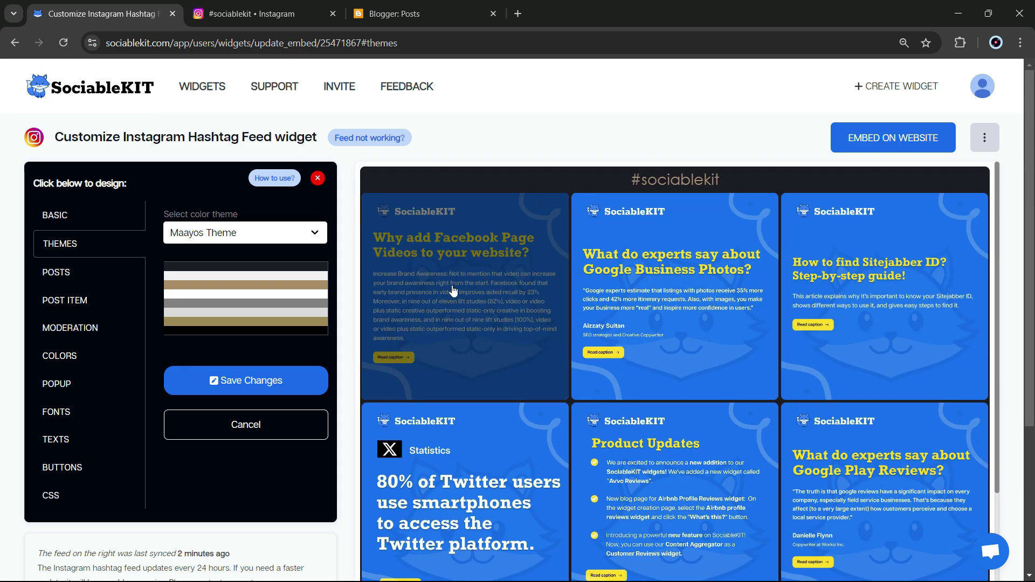
# Step: Switch the widget's color theme back to Maaliwalas Theme and confirm the change
pyautogui.click(305, 232)
pyautogui.click(291, 269)
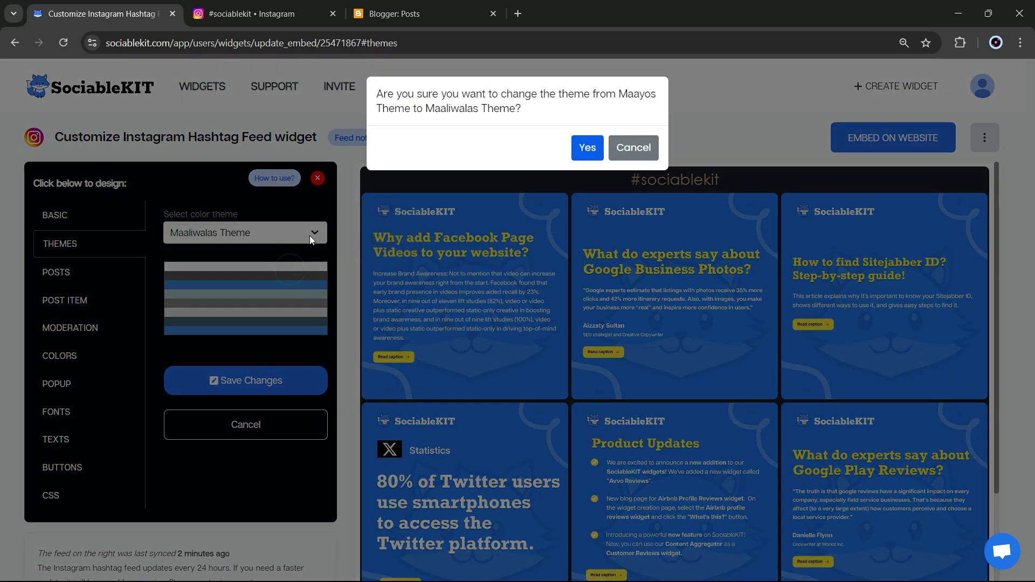
pyautogui.click(595, 148)
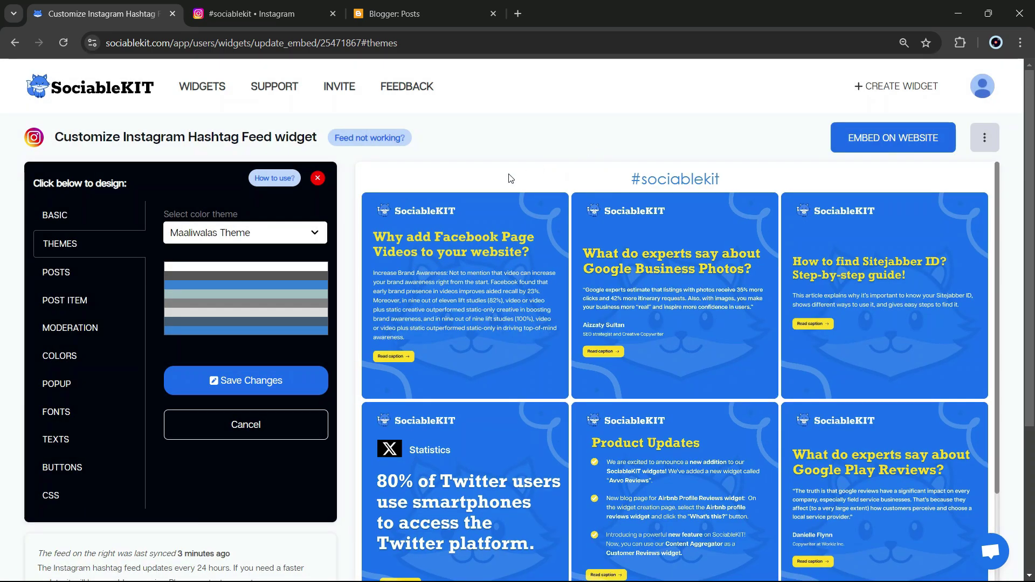
# Step: Set the posts layout to Carousel, save the change, and advance through the posts in the carousel preview
pyautogui.click(64, 277)
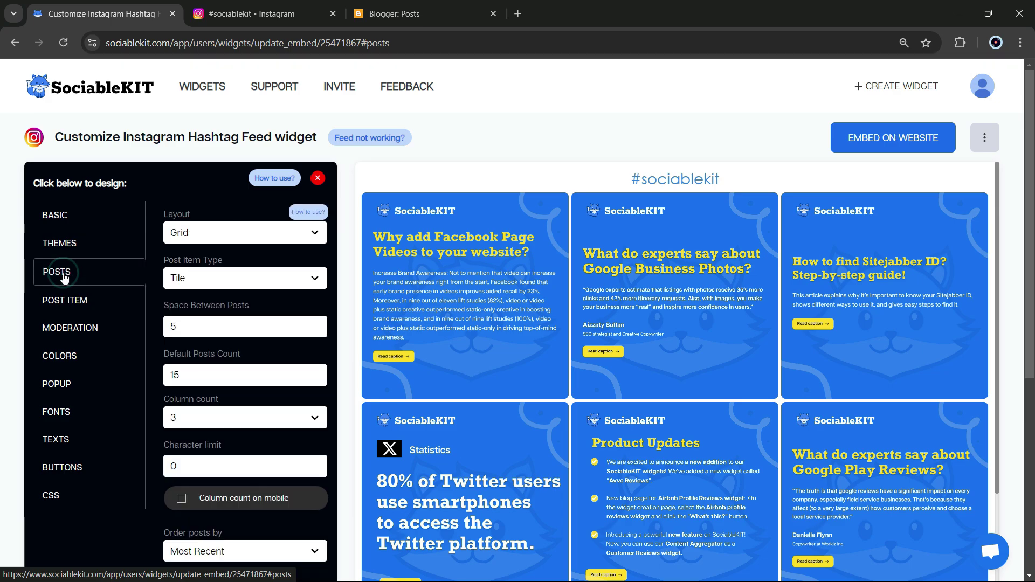
pyautogui.click(314, 233)
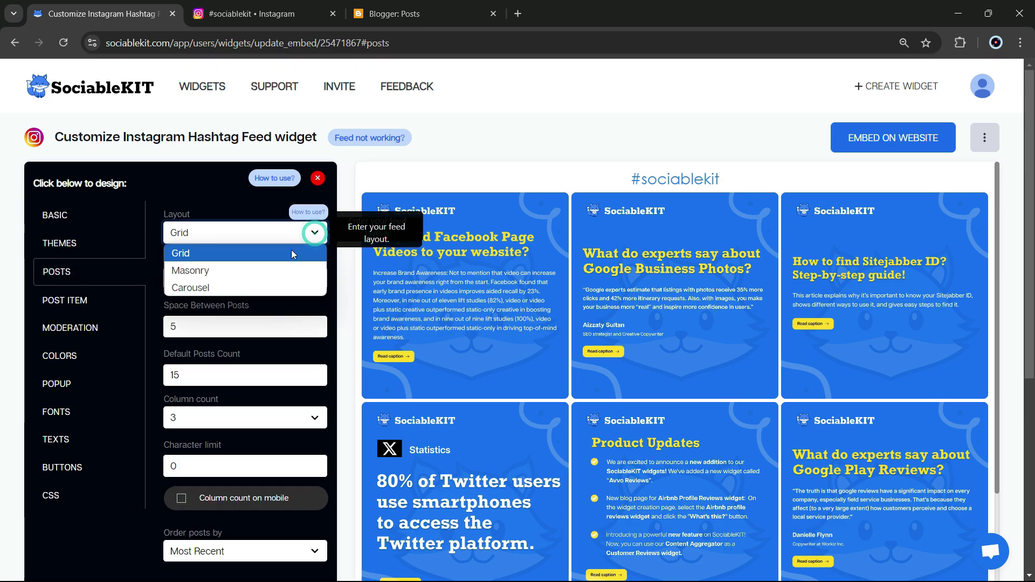
pyautogui.click(209, 288)
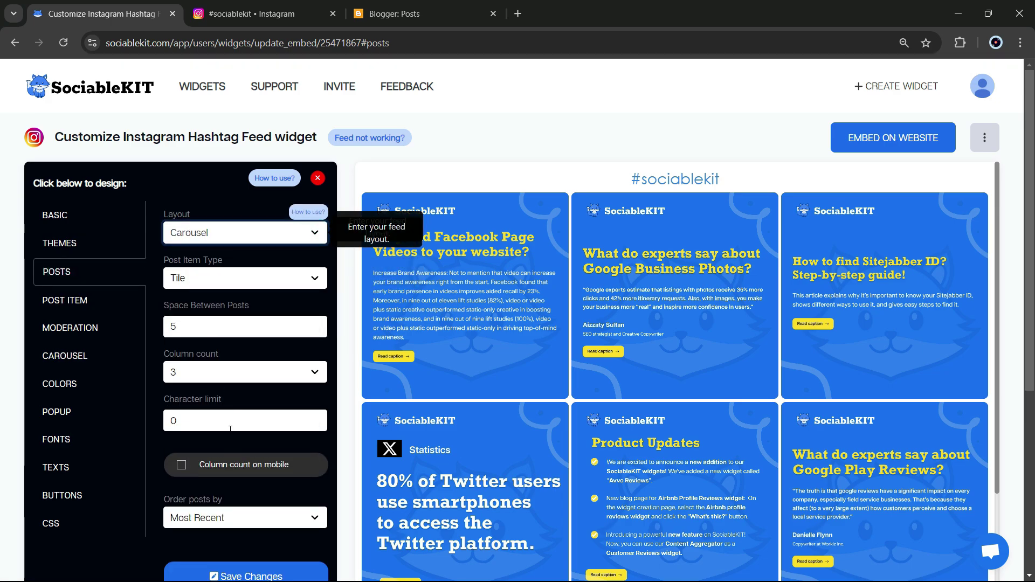
pyautogui.click(248, 566)
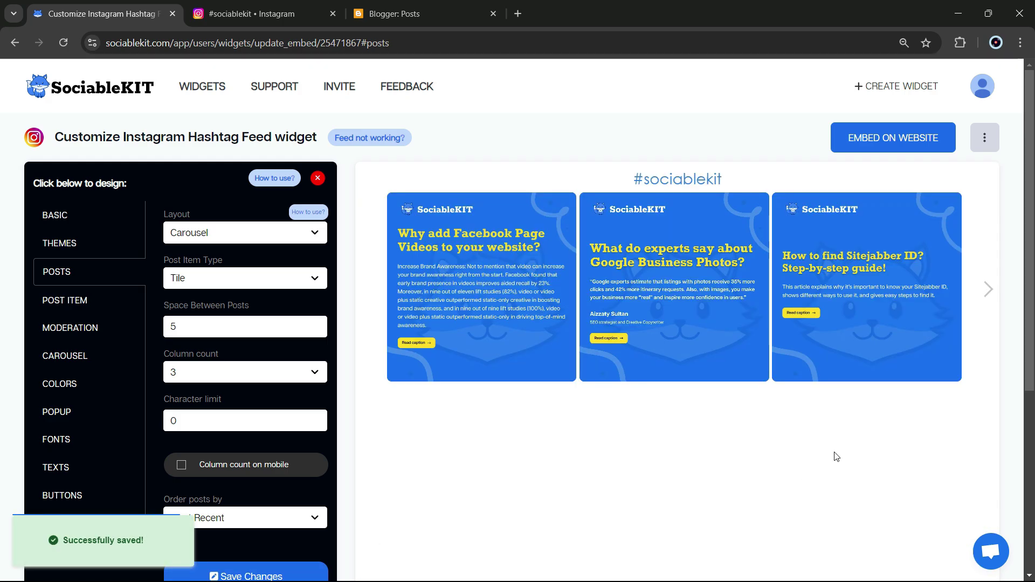
pyautogui.click(988, 291)
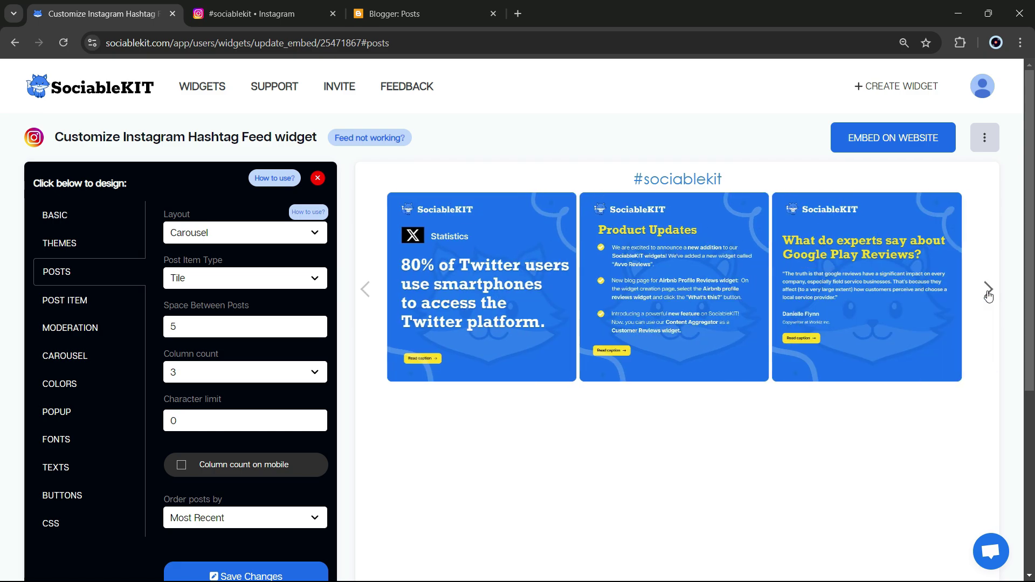
pyautogui.click(988, 294)
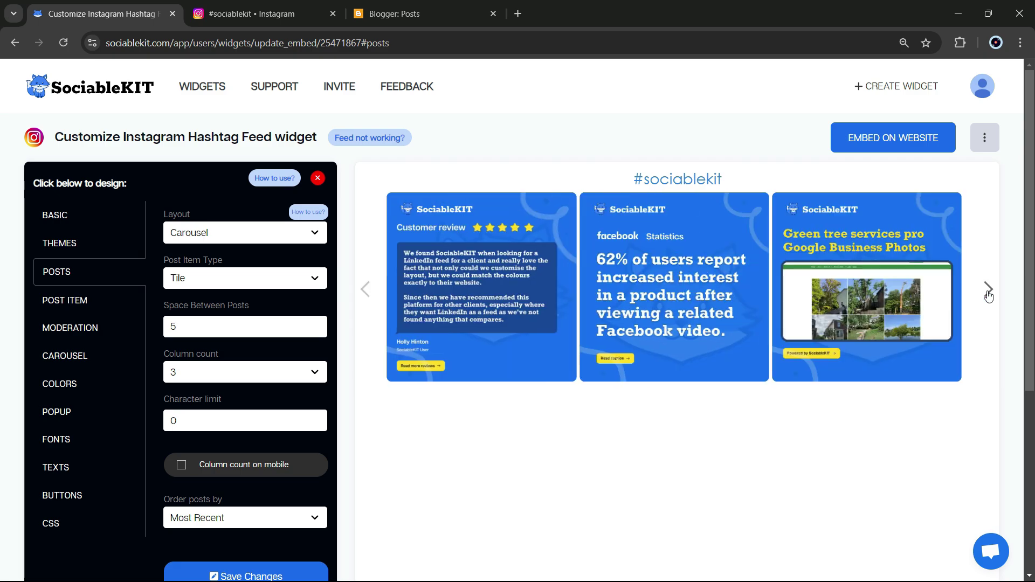
pyautogui.click(988, 294)
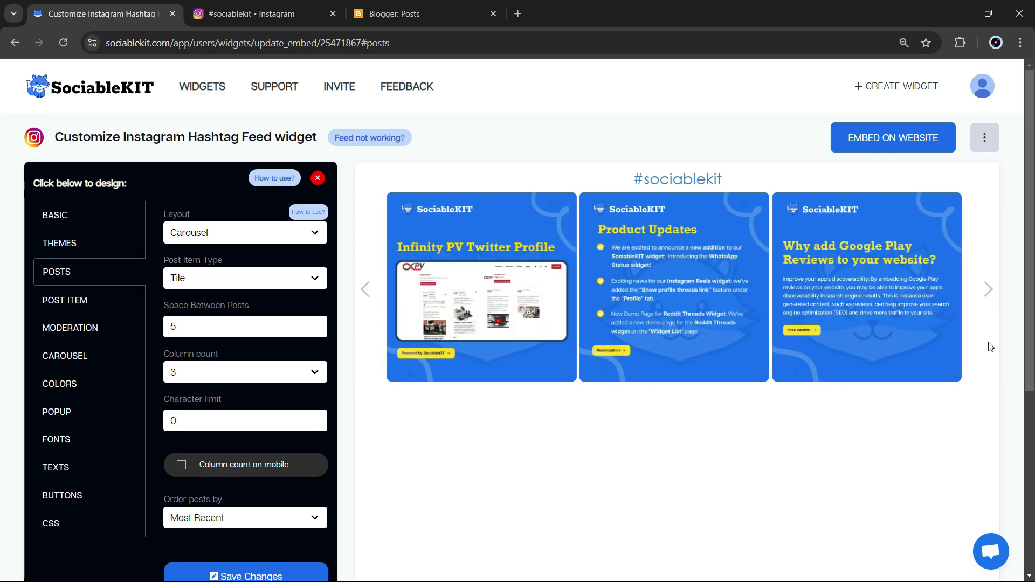
# Step: Set the posts layout back to Grid and save the change
pyautogui.click(309, 234)
pyautogui.click(275, 256)
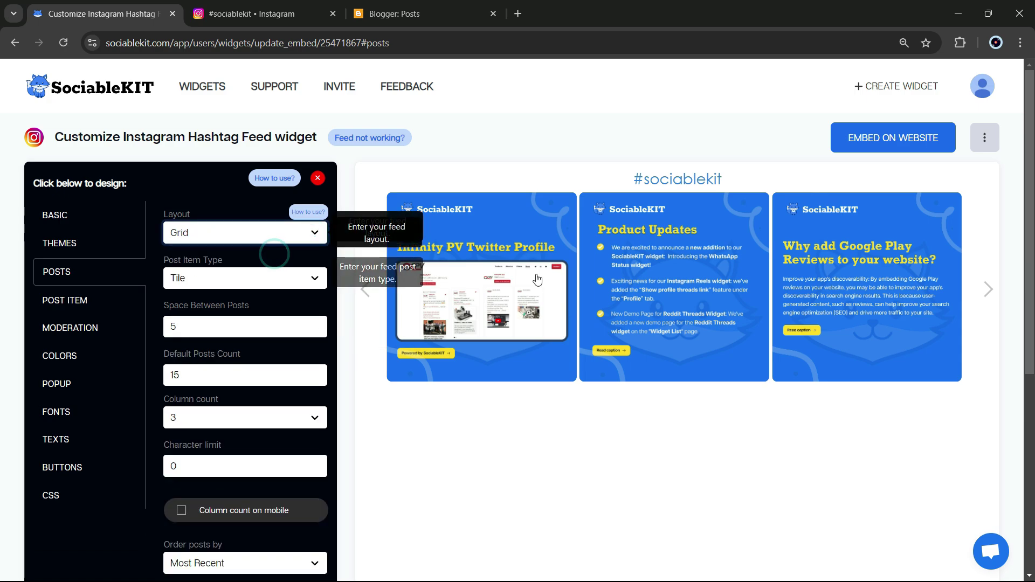
pyautogui.scroll(-2, 1029, 216)
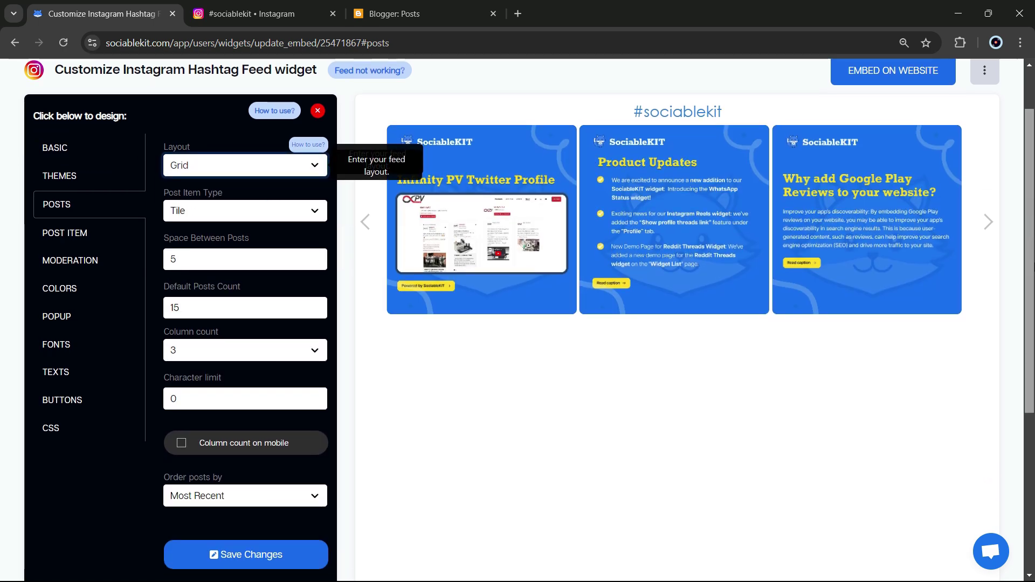
pyautogui.click(232, 518)
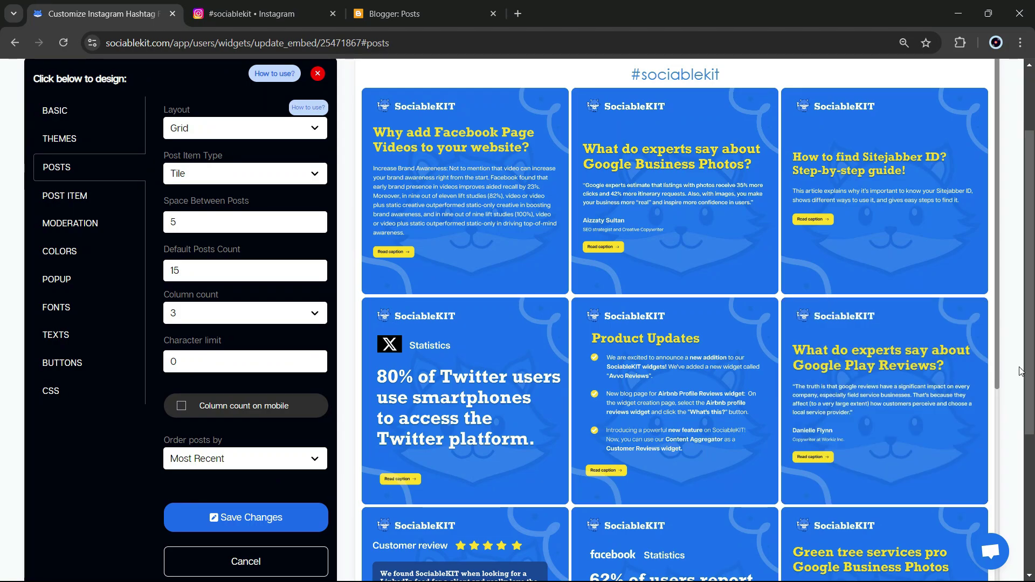
pyautogui.scroll(2, 1024, 271)
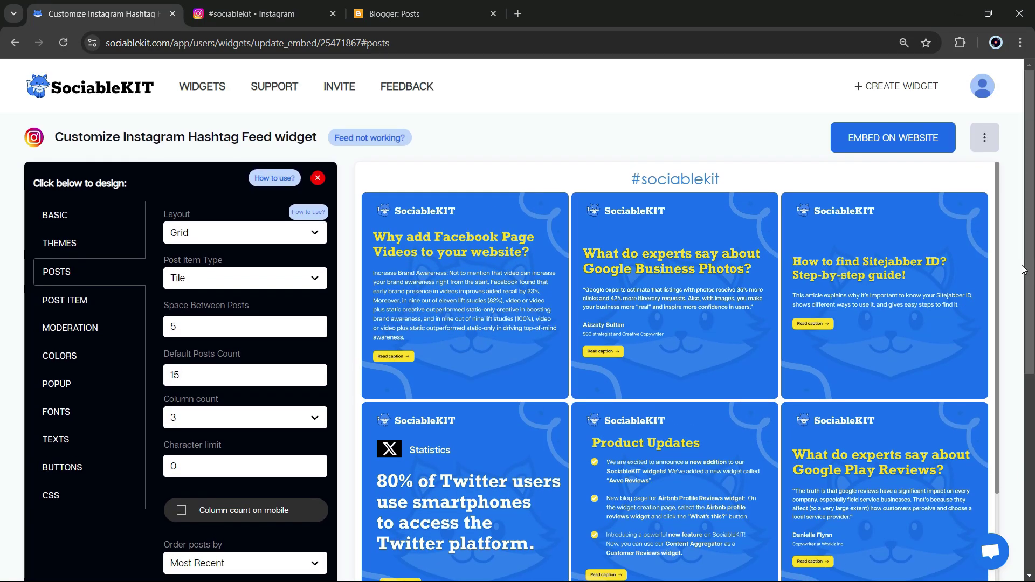
# Step: Review the post item and moderation settings, and set the widget's background color to #cb1acb
pyautogui.click(65, 311)
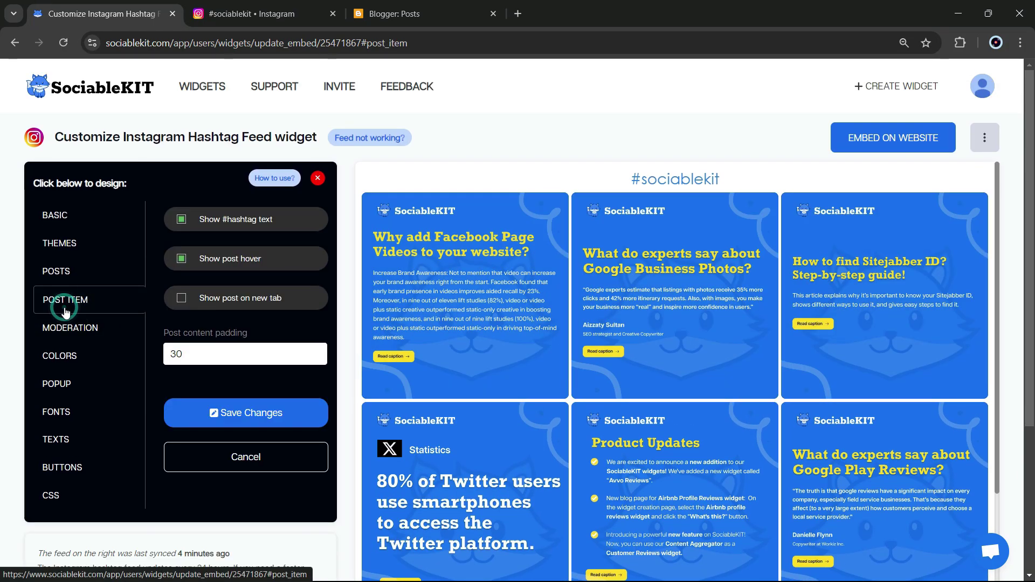
pyautogui.click(65, 326)
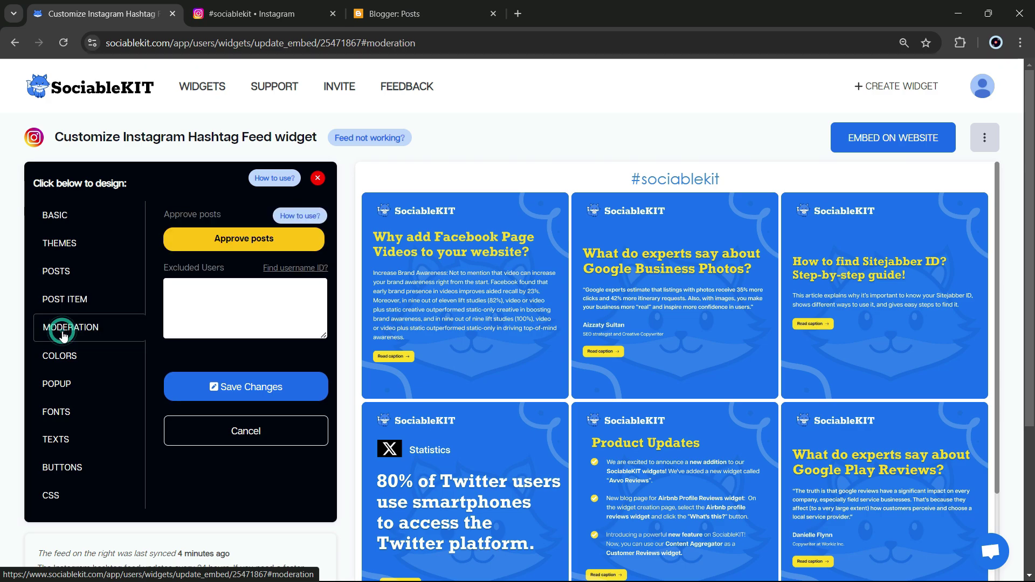
pyautogui.click(64, 357)
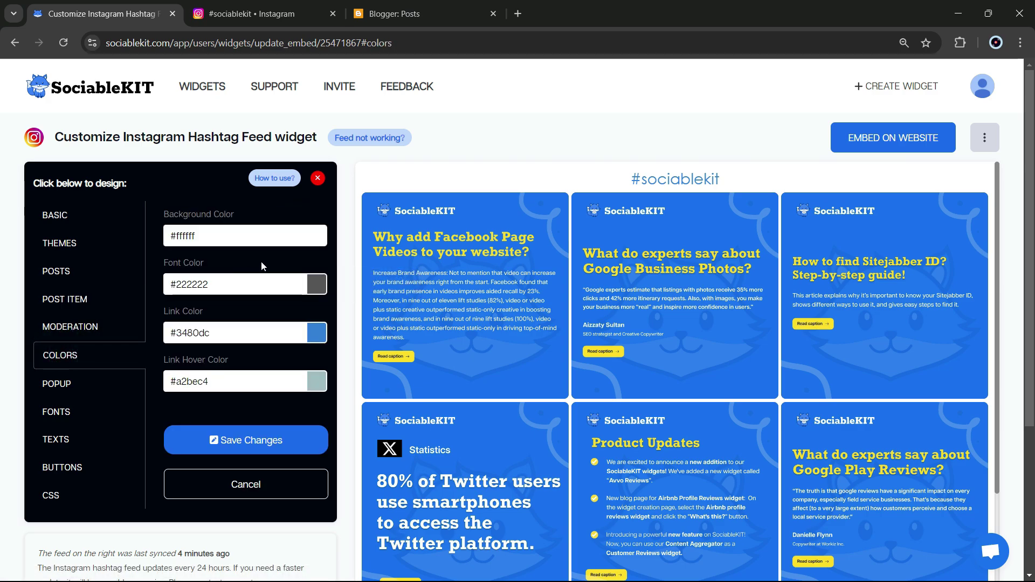
pyautogui.click(321, 237)
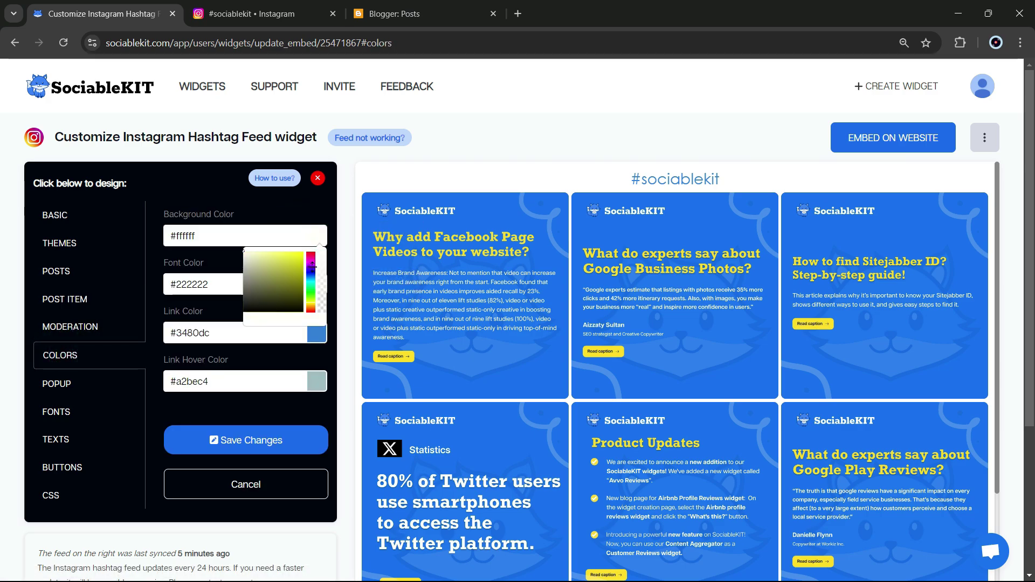
pyautogui.click(311, 265)
pyautogui.click(291, 262)
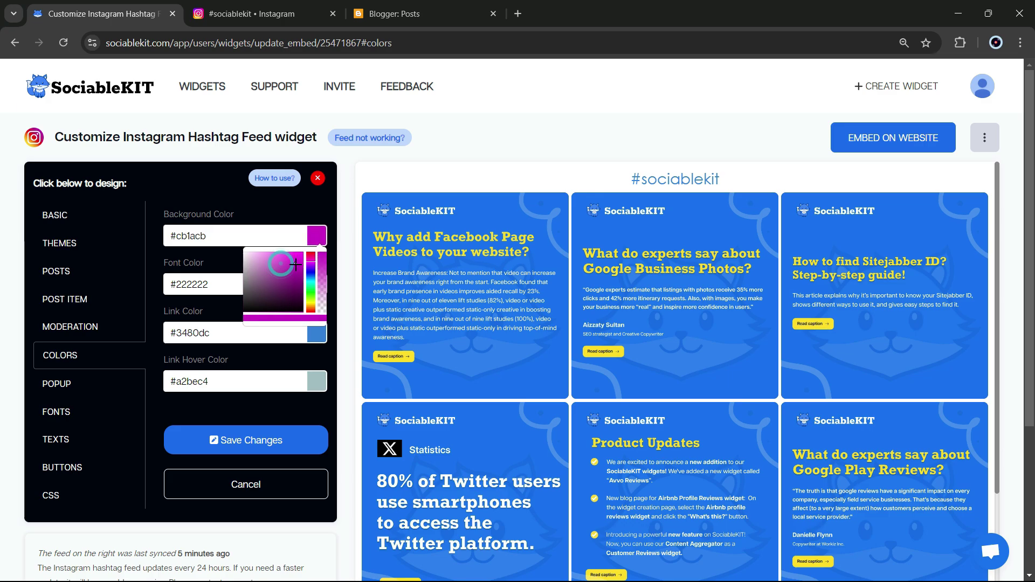
pyautogui.click(224, 261)
# Step: Set the widget's font color to #75e2c6 and save the color changes
pyautogui.click(318, 284)
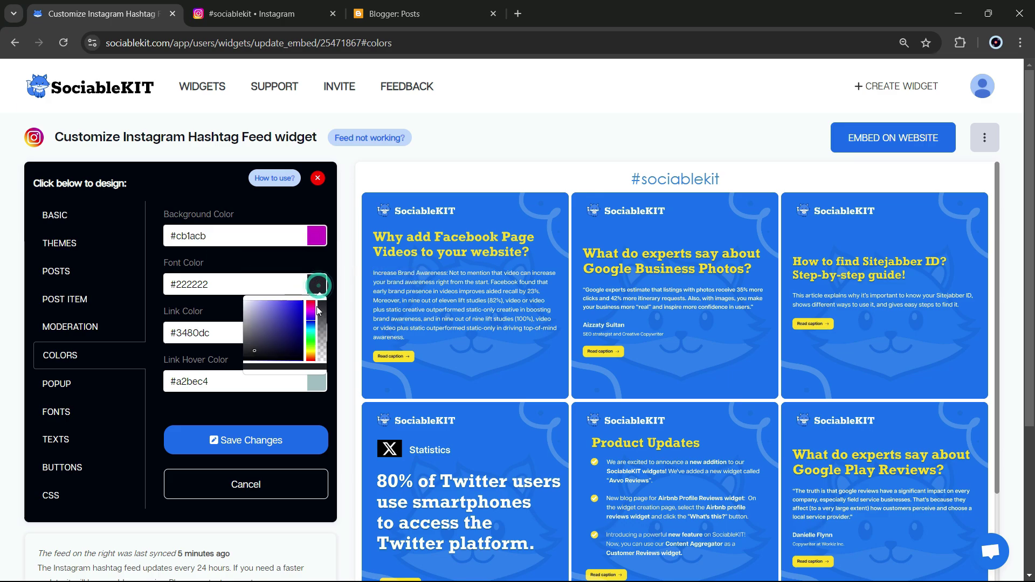
pyautogui.click(311, 333)
pyautogui.moveTo(283, 324); pyautogui.dragTo(273, 308)
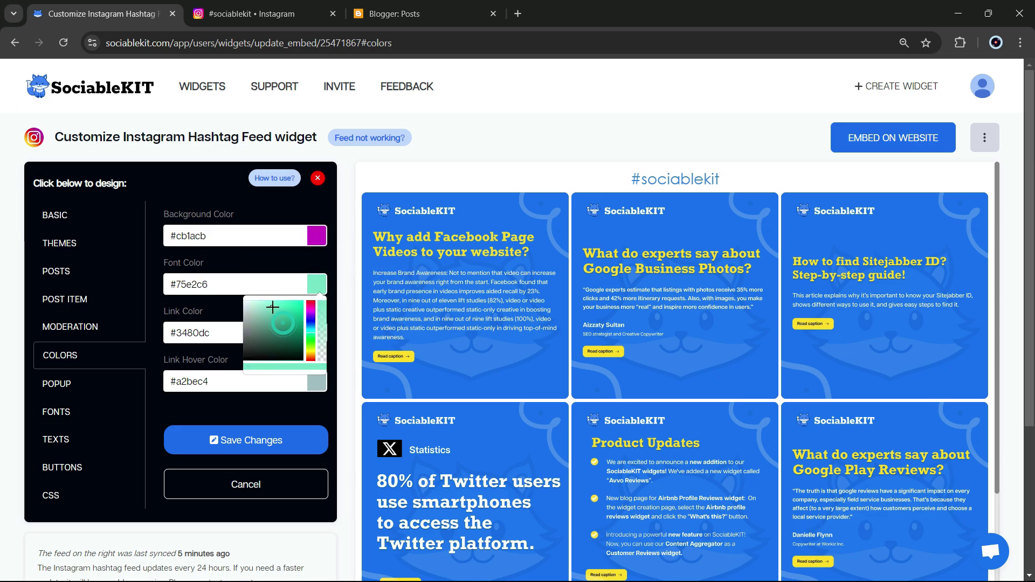
pyautogui.click(253, 439)
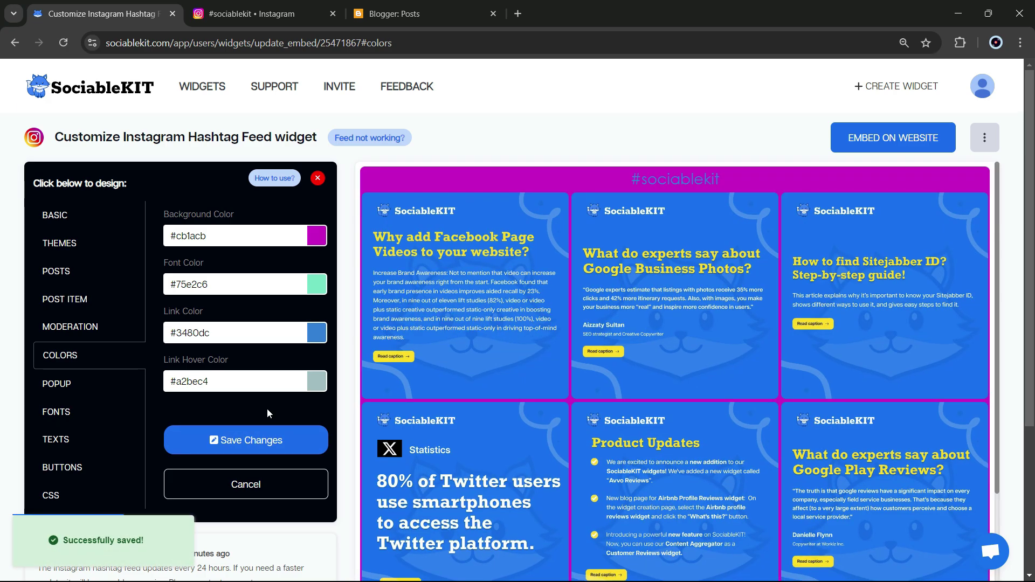
# Step: Set the widget's background color to #ffffff and its font color to #222222, and save the changes
pyautogui.click(229, 236)
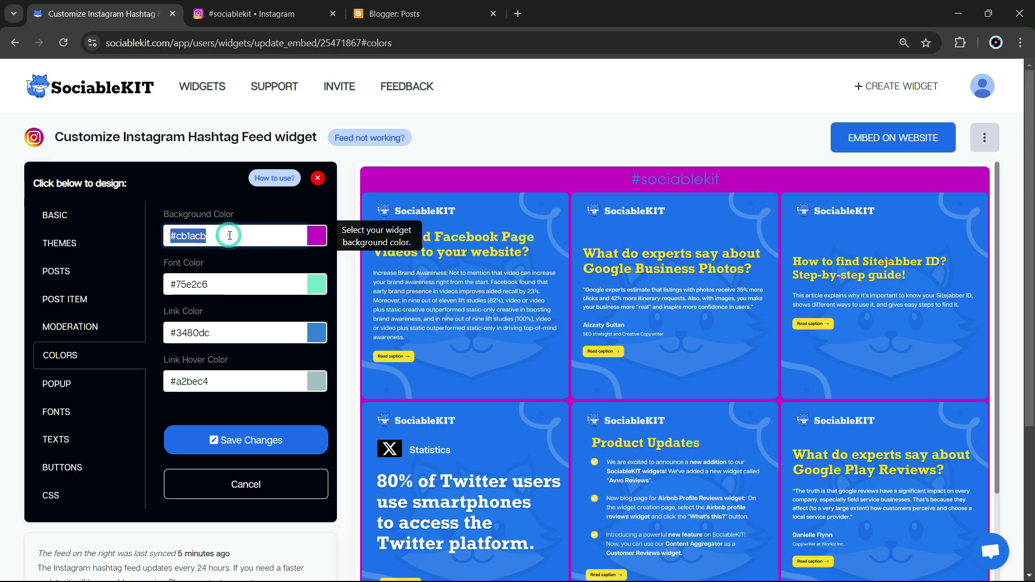
pyautogui.write('#ffffff')
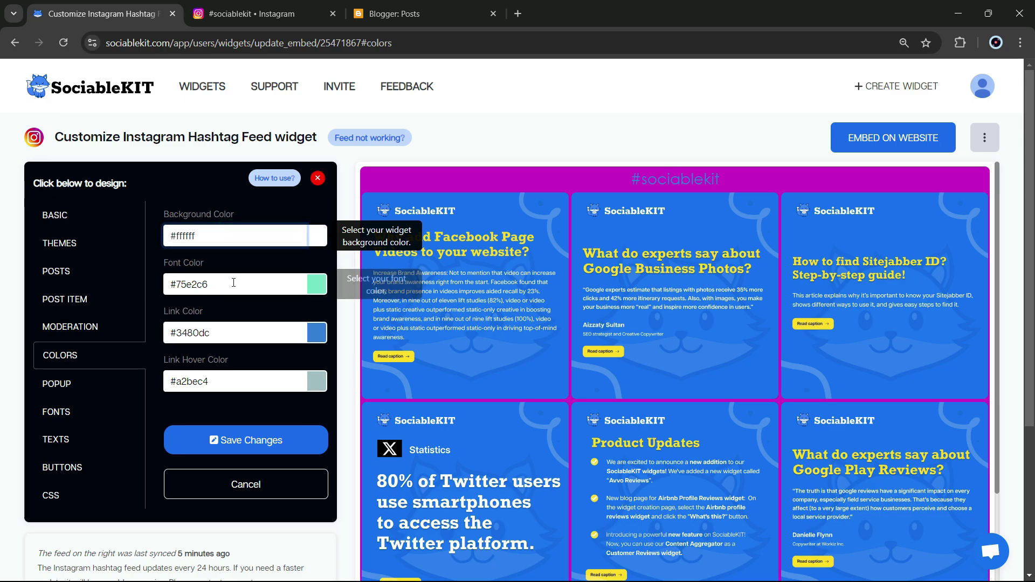
pyautogui.click(233, 282)
pyautogui.write('#222222')
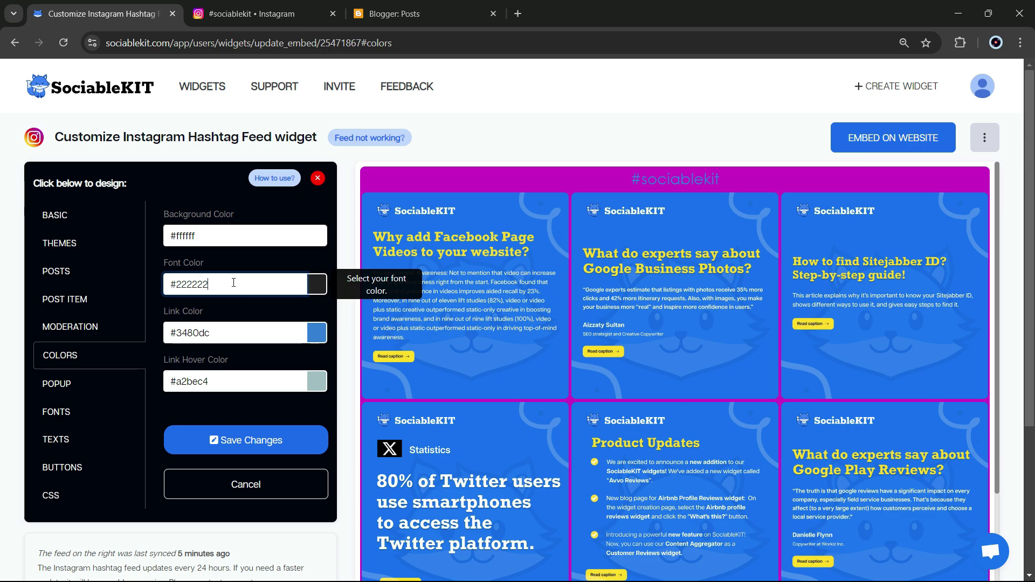
pyautogui.click(254, 439)
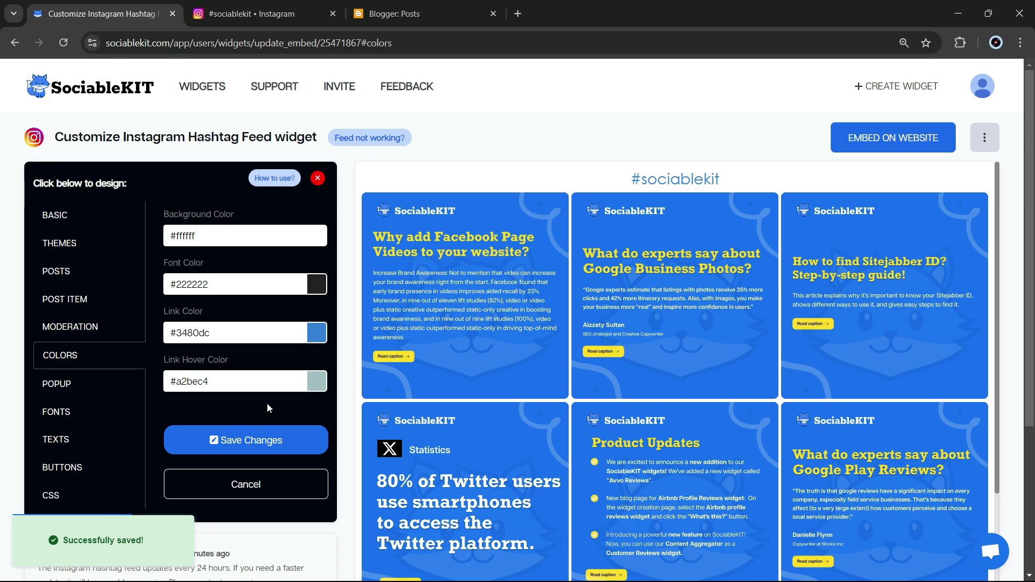
# Step: Look over the popup settings, and set the widget's font family to Georgia, Serif and save it
pyautogui.click(59, 393)
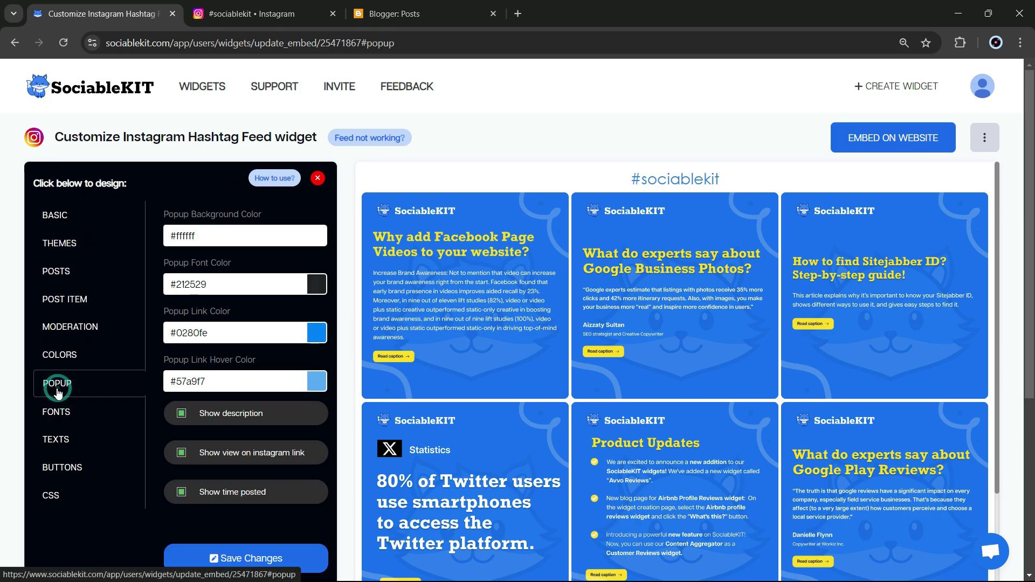
pyautogui.click(56, 411)
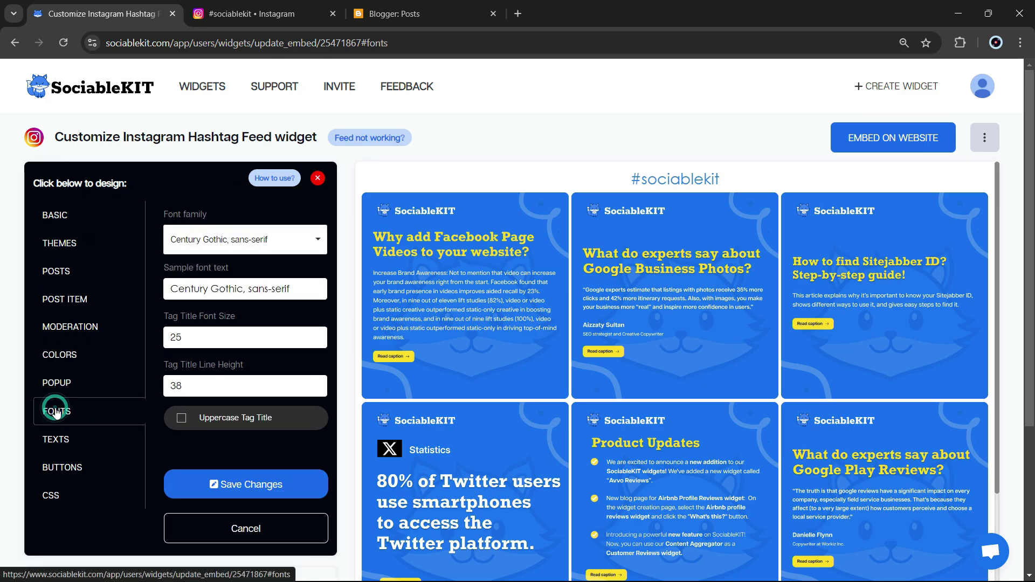
pyautogui.click(316, 240)
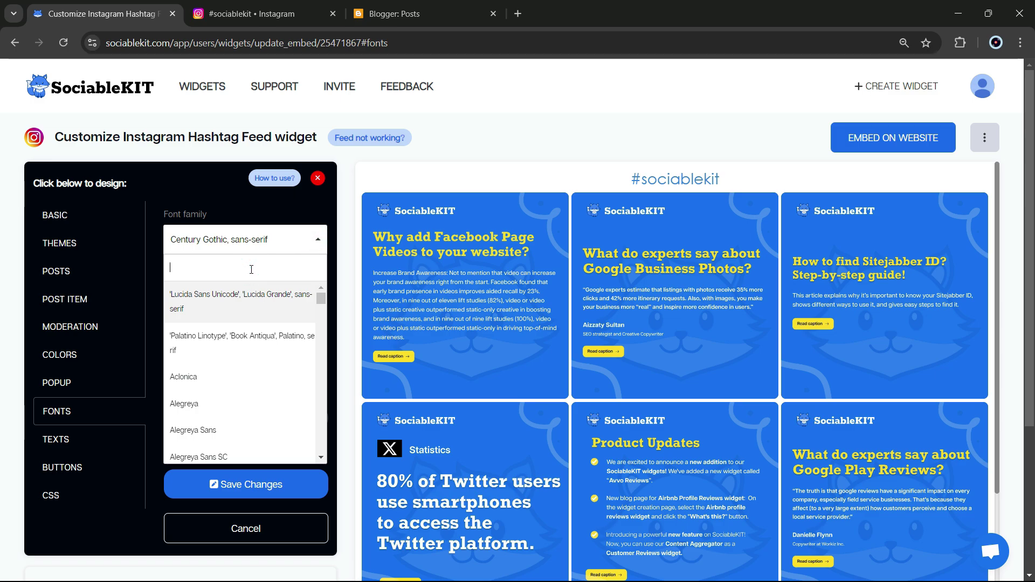
pyautogui.write('georgia')
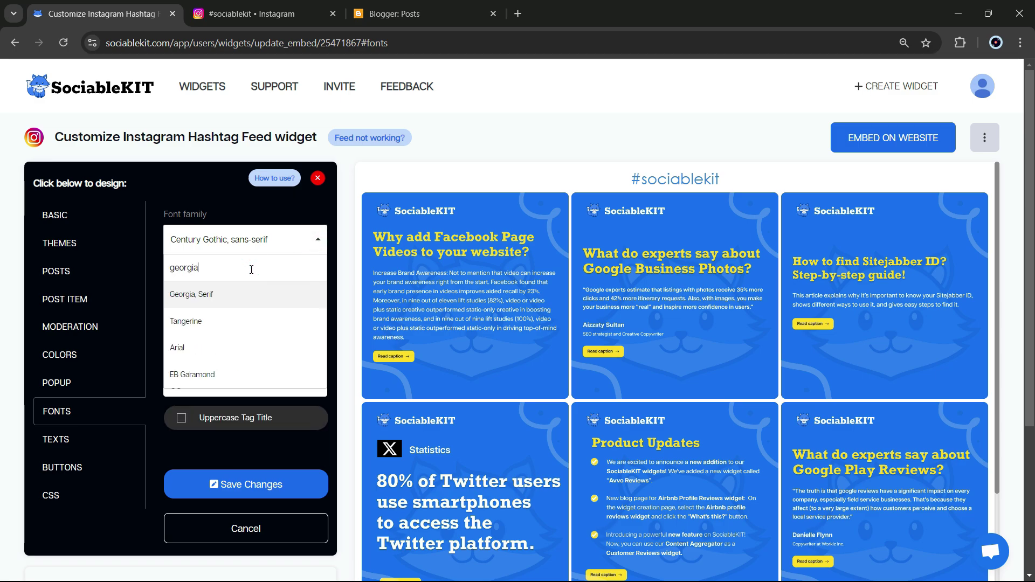
pyautogui.click(198, 295)
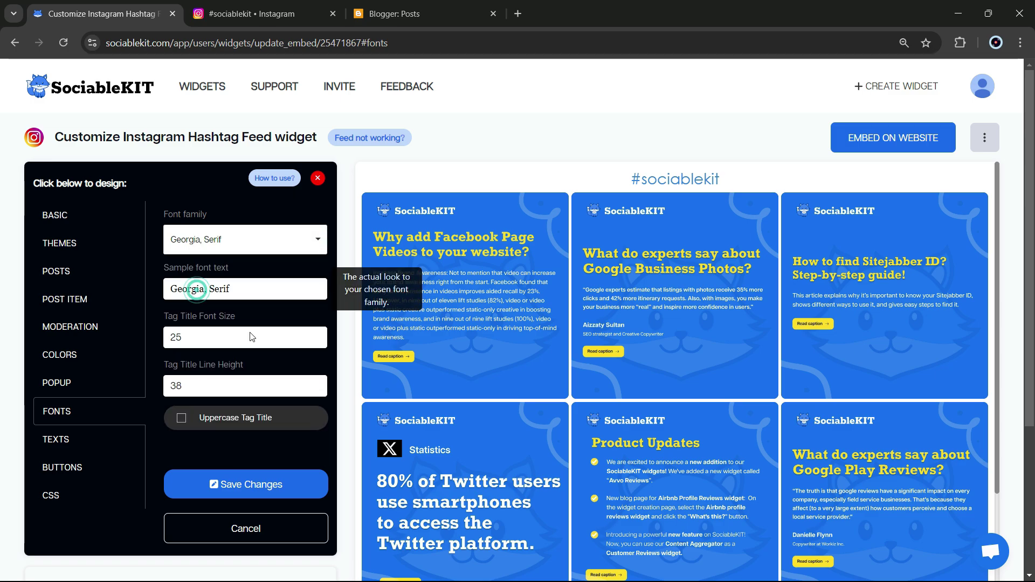
pyautogui.click(266, 494)
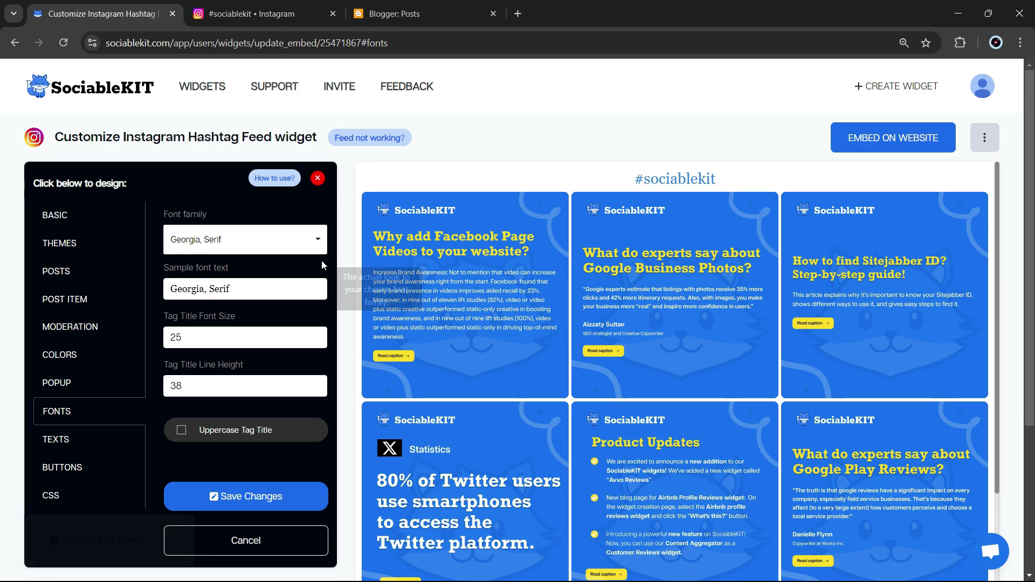
# Step: Set the widget's font family back to Century Gothic, sans-serif and save the change
pyautogui.click(322, 245)
pyautogui.write('c')
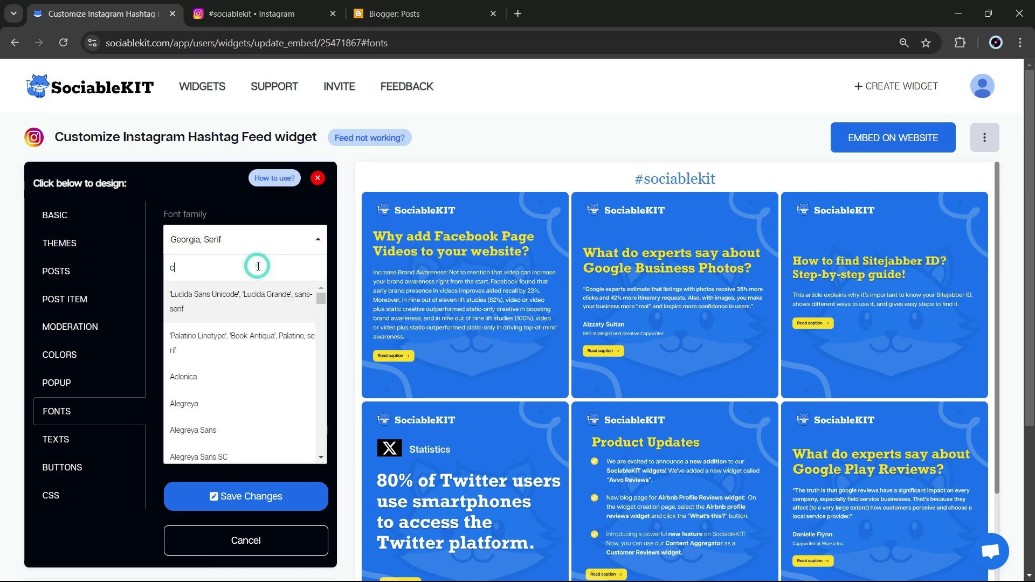
pyautogui.write('entury')
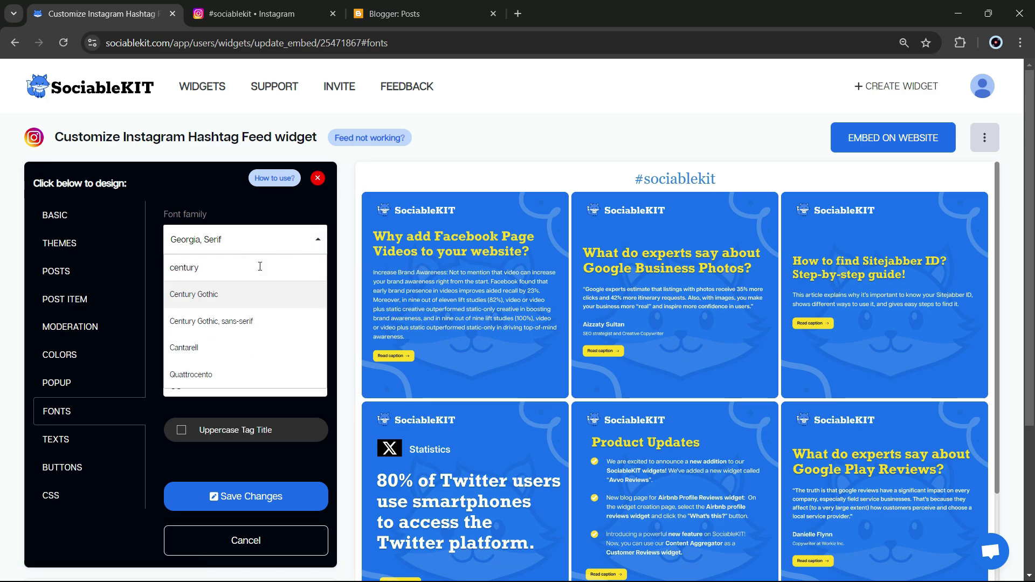
pyautogui.click(224, 321)
pyautogui.click(252, 494)
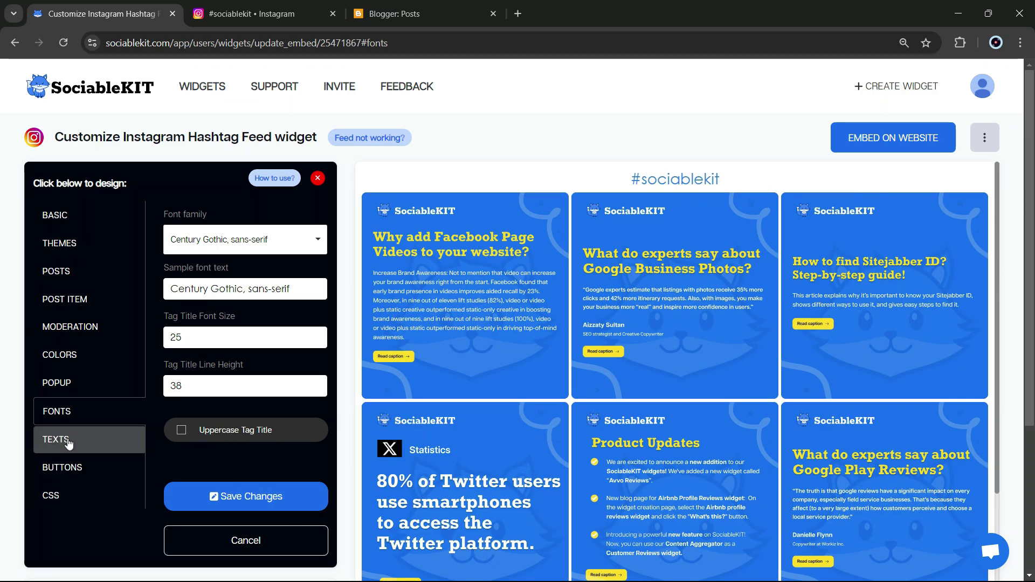
# Step: Look over the text settings and set the widget's button background color to #12b930
pyautogui.click(65, 441)
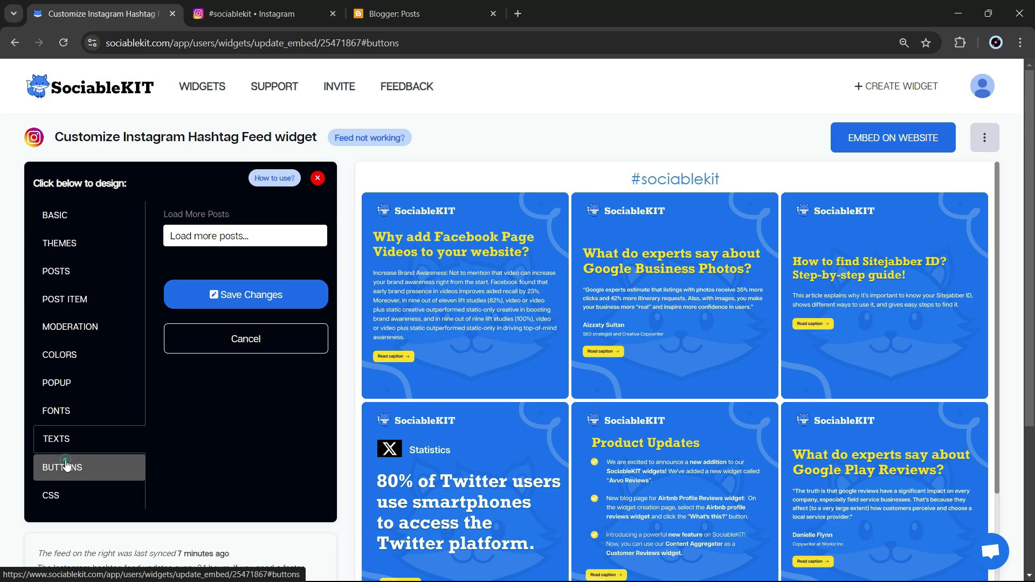
pyautogui.click(314, 235)
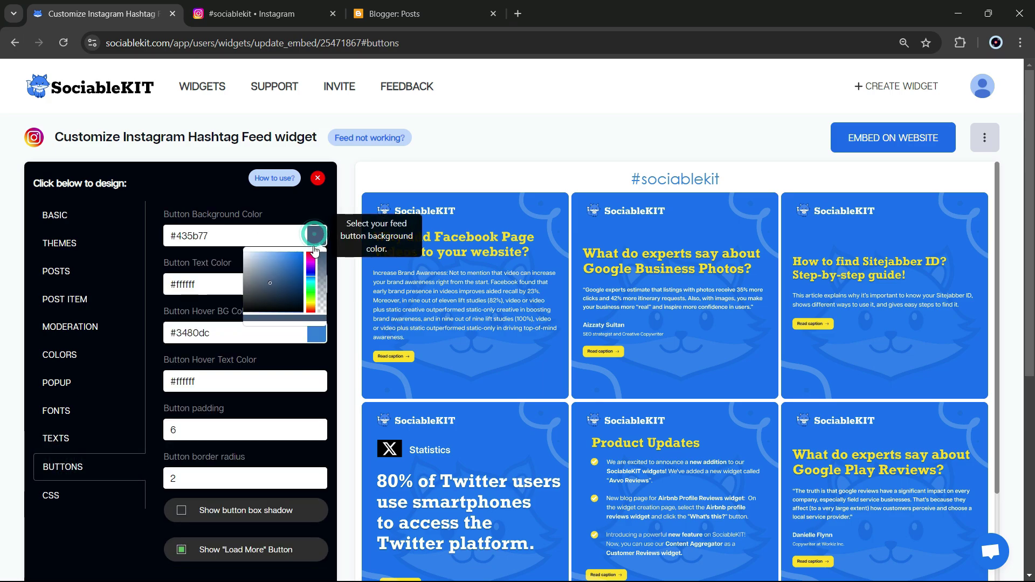
pyautogui.click(311, 293)
pyautogui.click(293, 271)
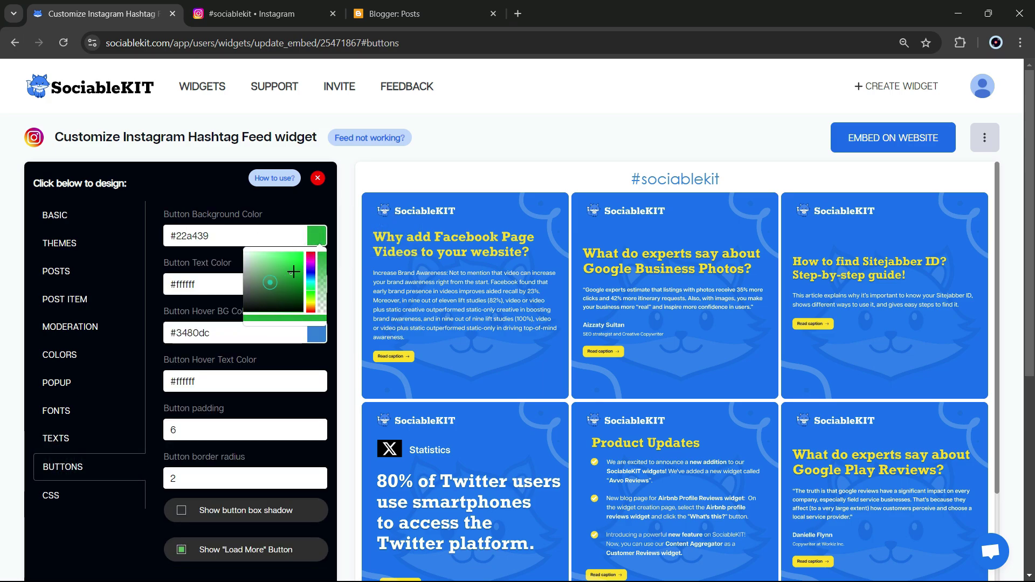
pyautogui.click(217, 254)
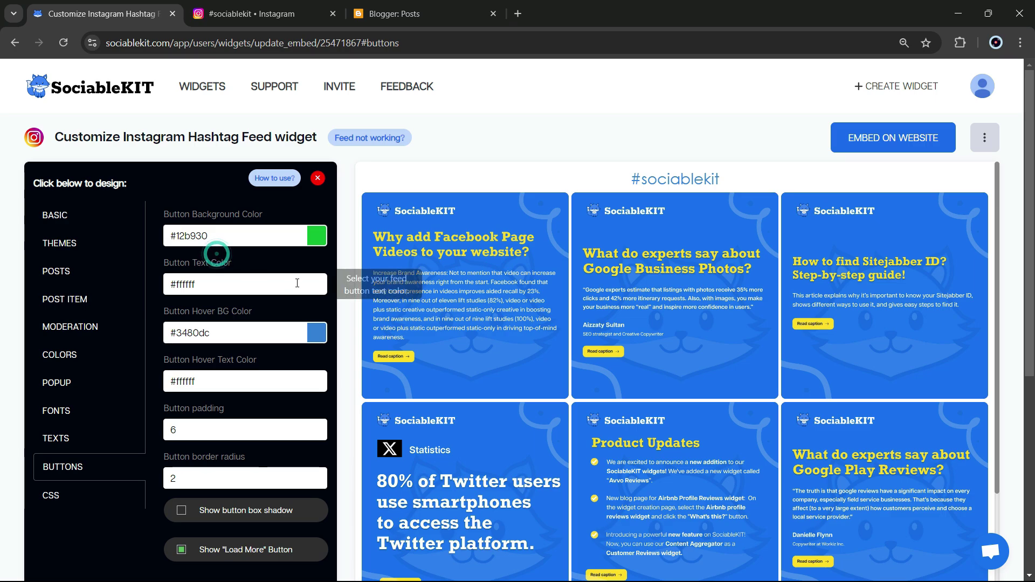
# Step: Set the button text color to #ecec8b, save the changes, and check the load-more button at the end of the feed preview
pyautogui.click(317, 284)
pyautogui.click(267, 304)
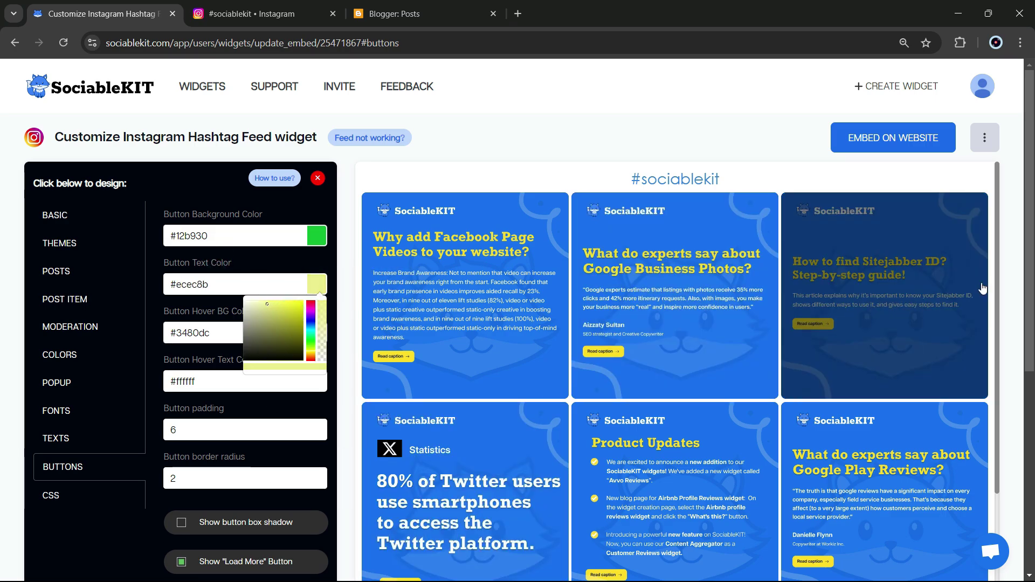
pyautogui.moveTo(1029, 289); pyautogui.dragTo(1030, 363)
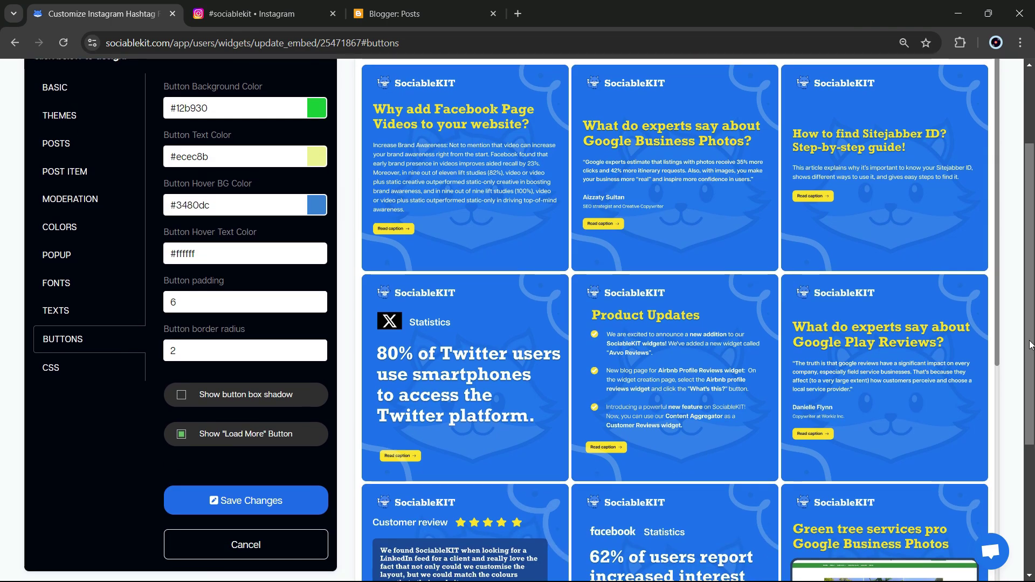
pyautogui.click(241, 500)
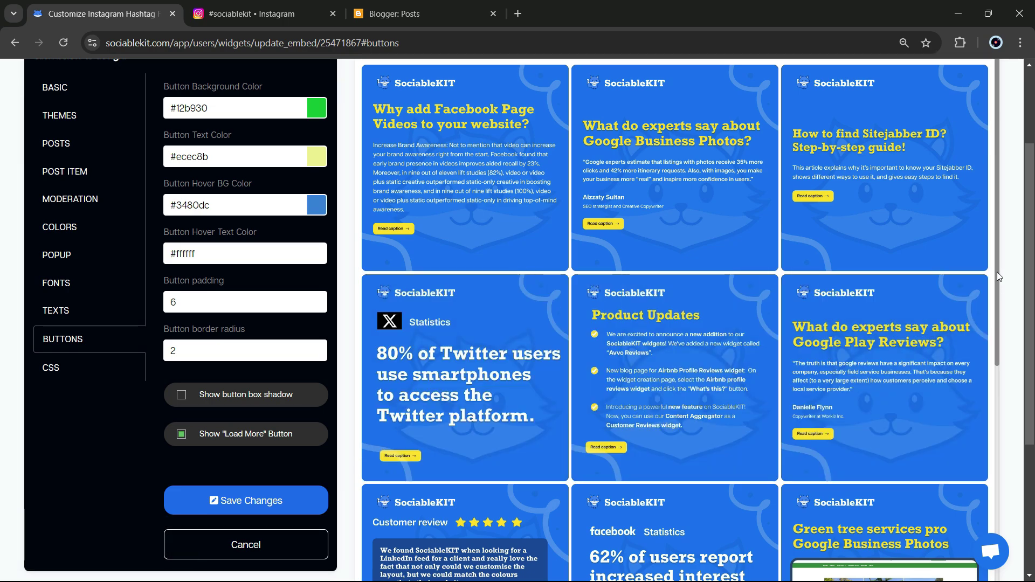
pyautogui.scroll(-2, 1005, 324)
pyautogui.moveTo(997, 326); pyautogui.dragTo(1002, 557)
pyautogui.moveTo(1030, 409); pyautogui.dragTo(1031, 536)
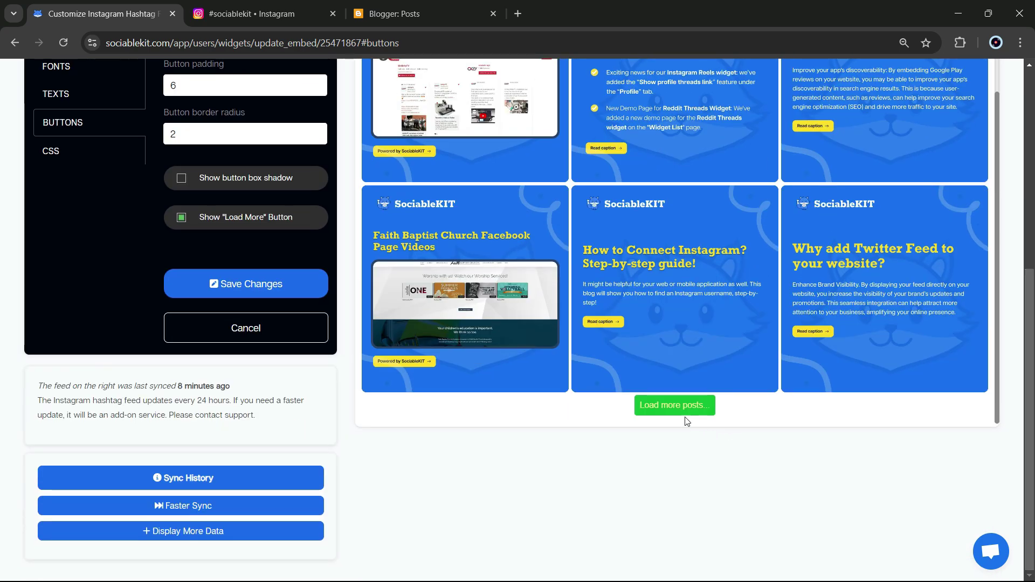
# Step: Set the button background color back to #435b77 and the button text color to #ffffff, and save the changes
pyautogui.moveTo(1030, 442); pyautogui.dragTo(1030, 232)
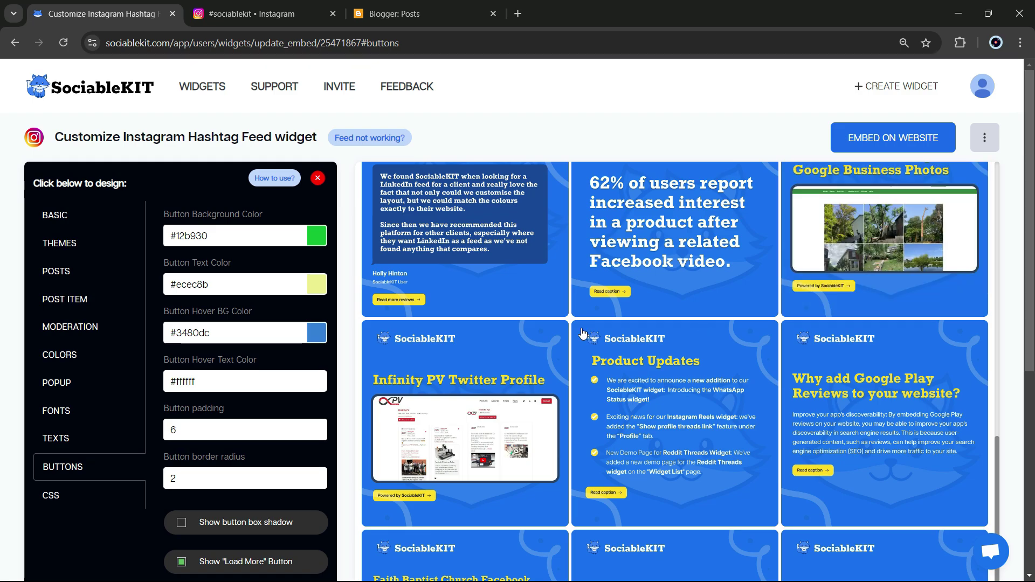
pyautogui.click(243, 243)
pyautogui.write('#435b77')
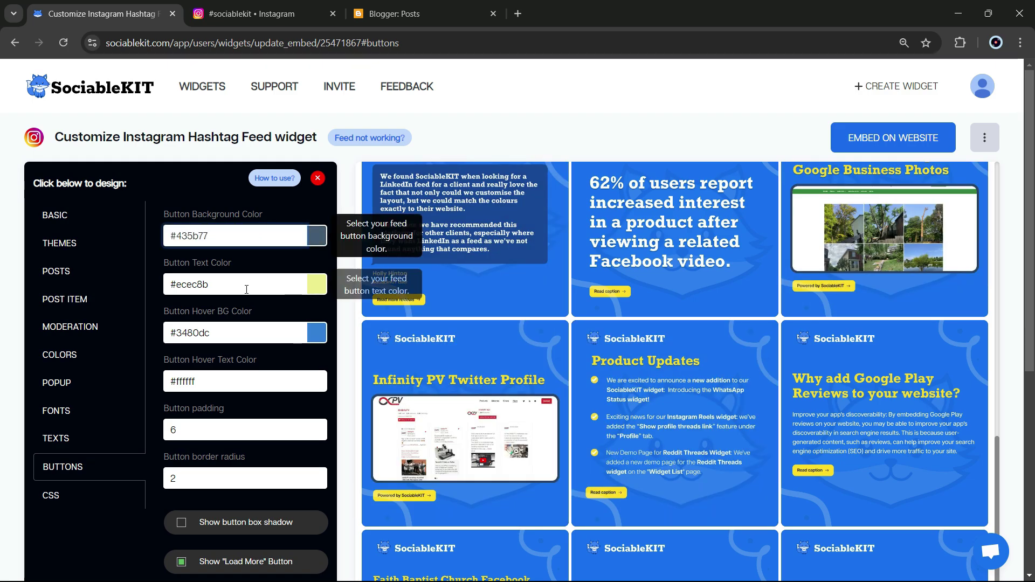
pyautogui.click(245, 288)
pyautogui.write('#fffffff')
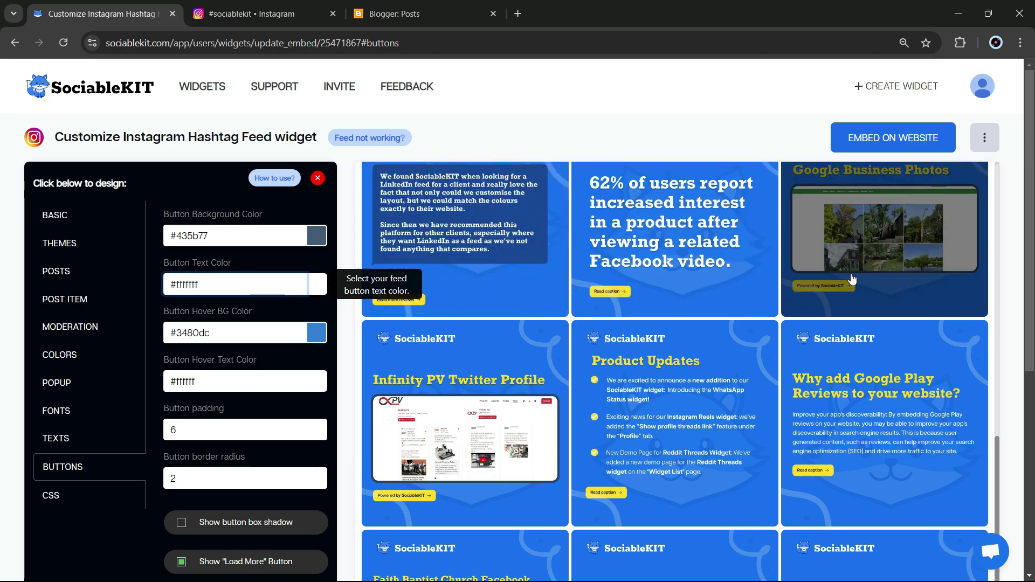
pyautogui.scroll(-3, 1029, 229)
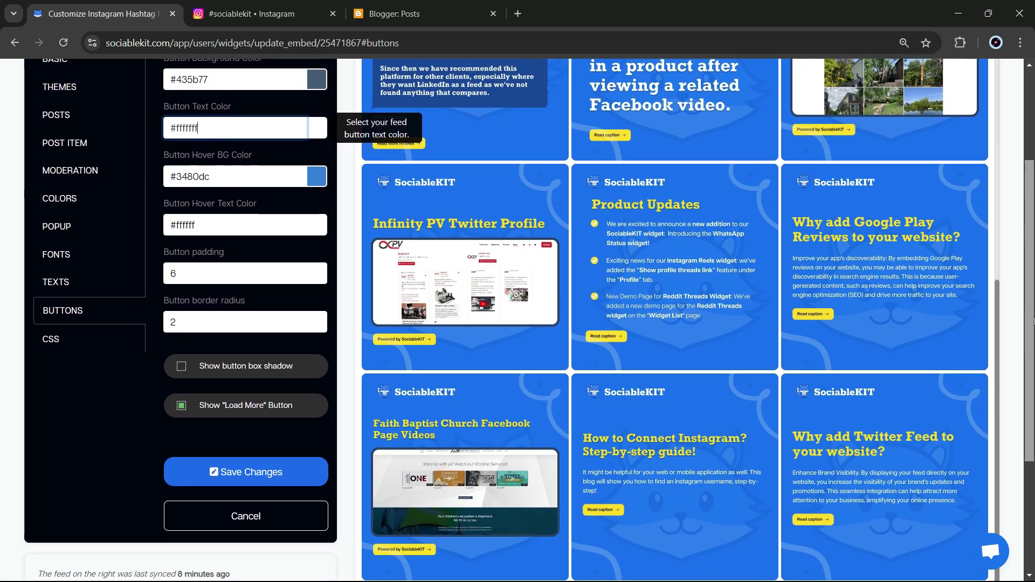
pyautogui.click(244, 466)
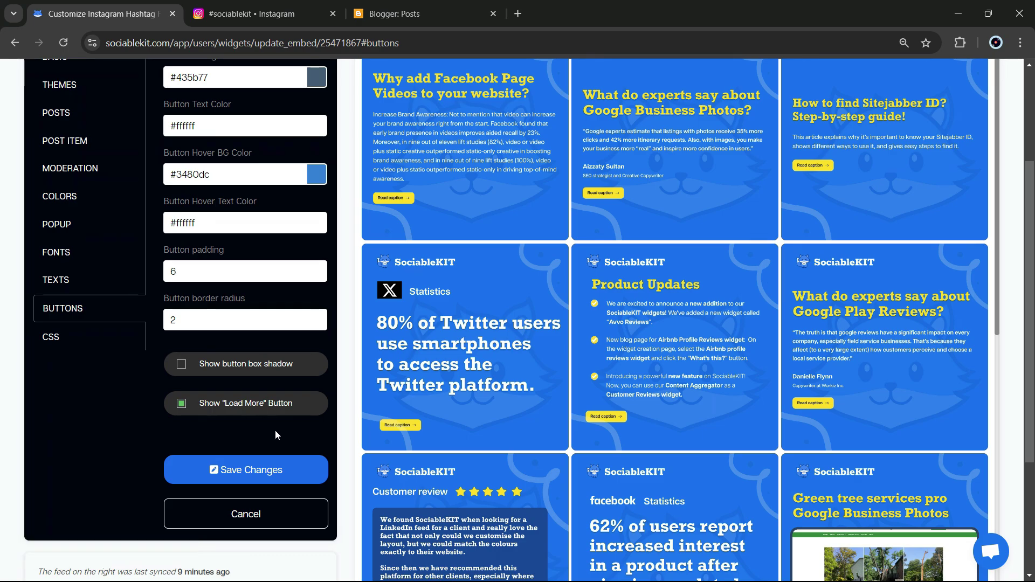
# Step: Look over the custom CSS settings, and choose Blogger as the website builder for embedding the widget
pyautogui.moveTo(1022, 302); pyautogui.dragTo(1022, 226)
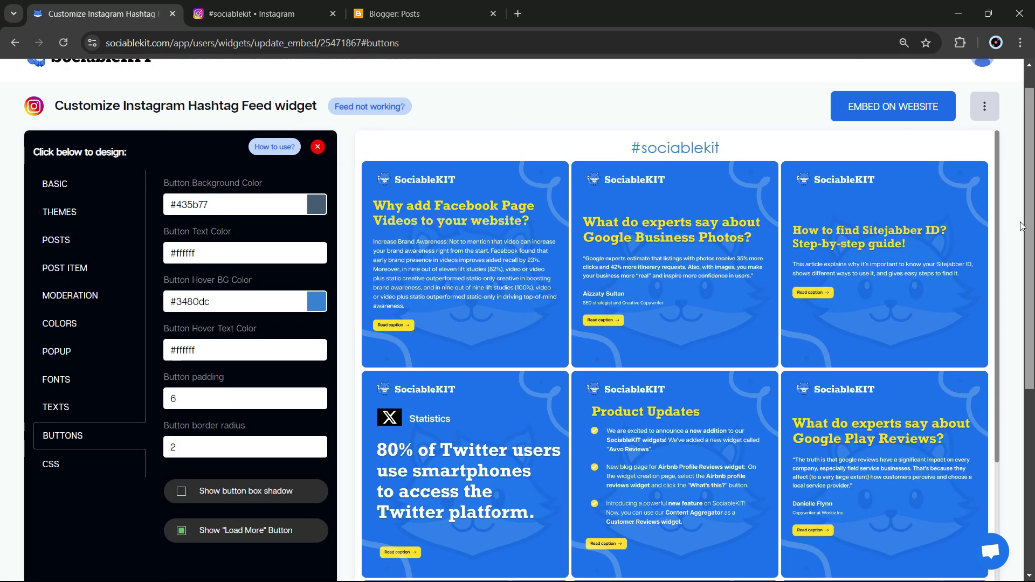
pyautogui.moveTo(1022, 226); pyautogui.dragTo(1022, 208)
pyautogui.click(53, 499)
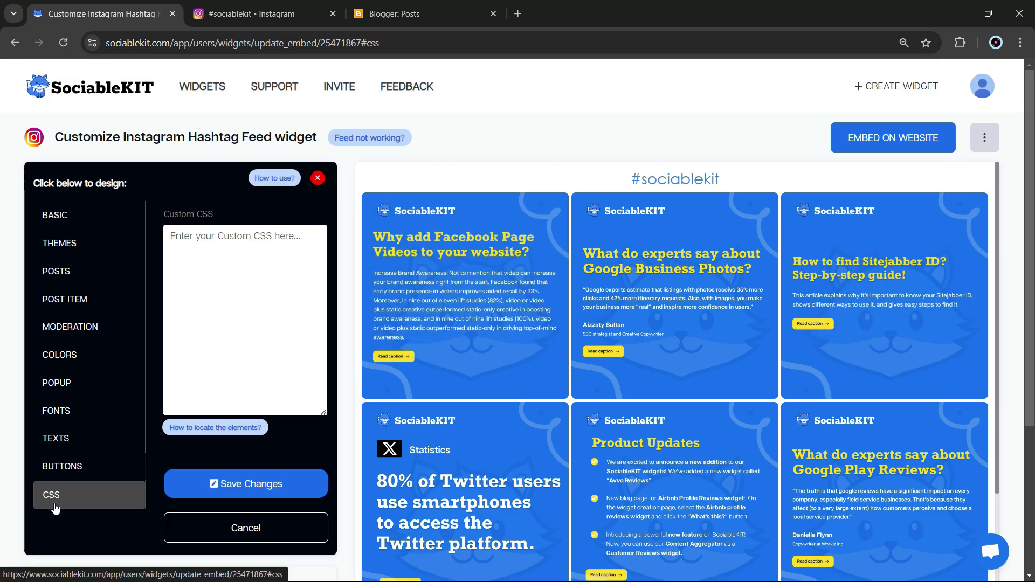
pyautogui.click(892, 141)
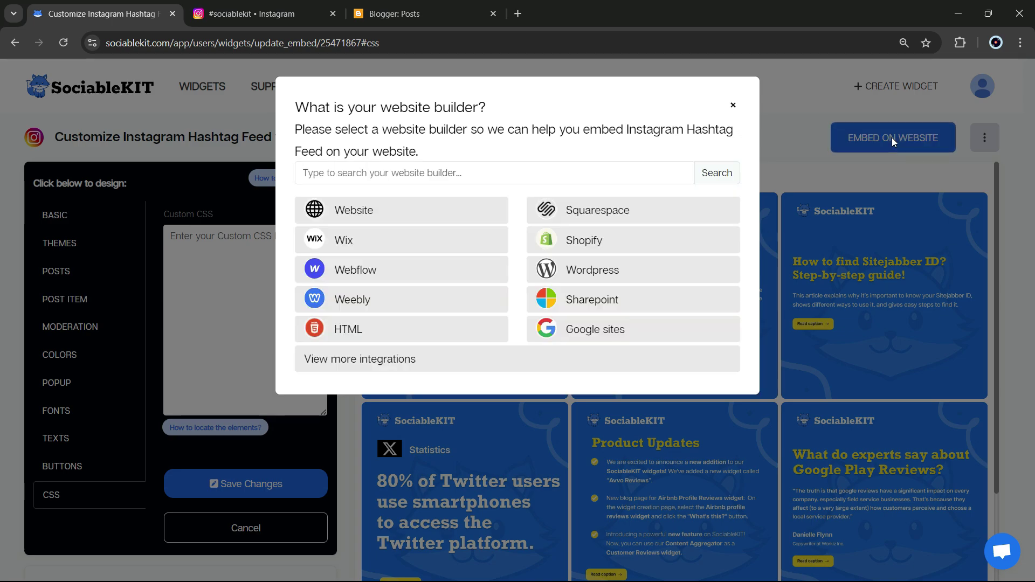
pyautogui.click(547, 173)
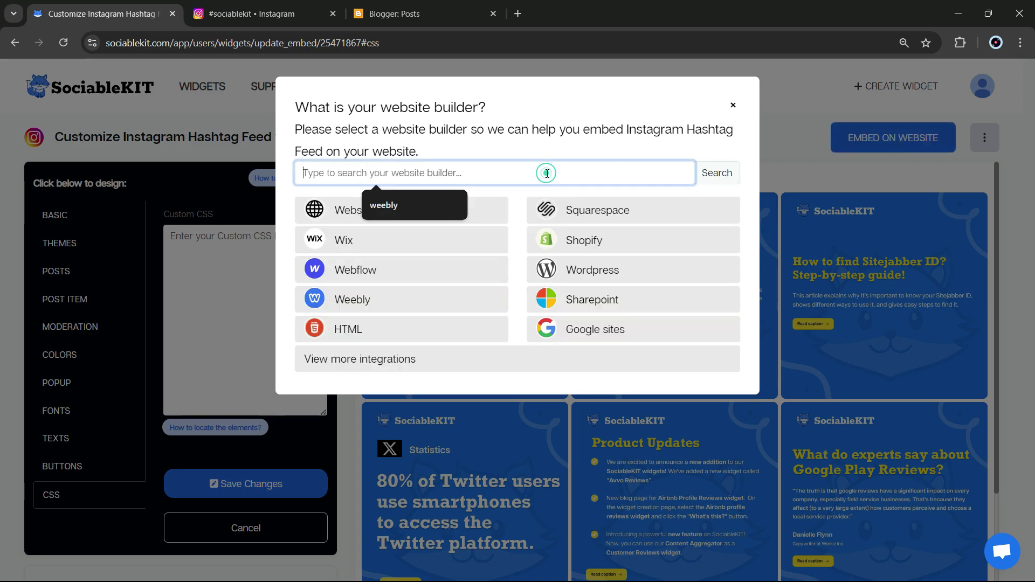
pyautogui.write('blogger')
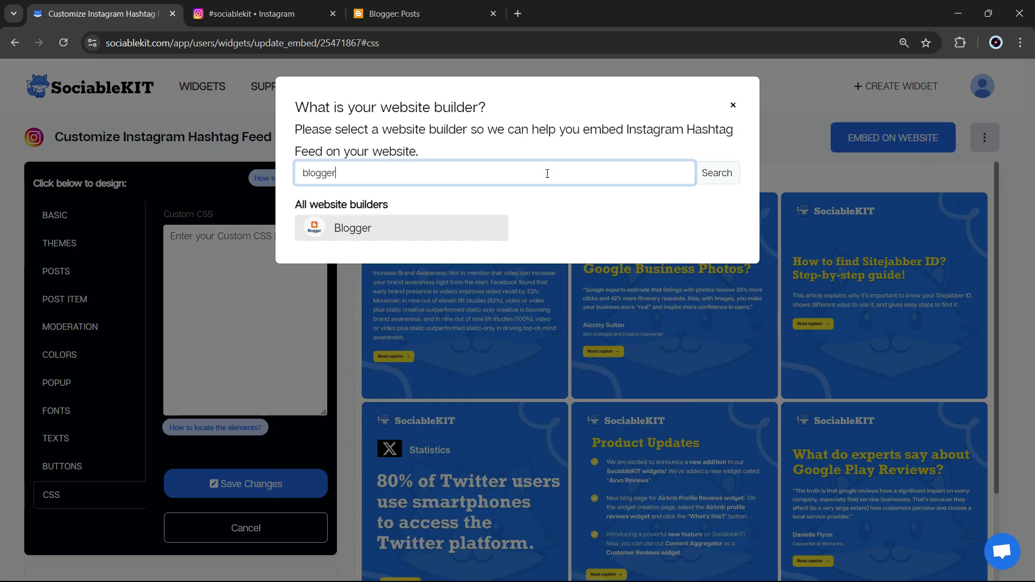
pyautogui.click(345, 235)
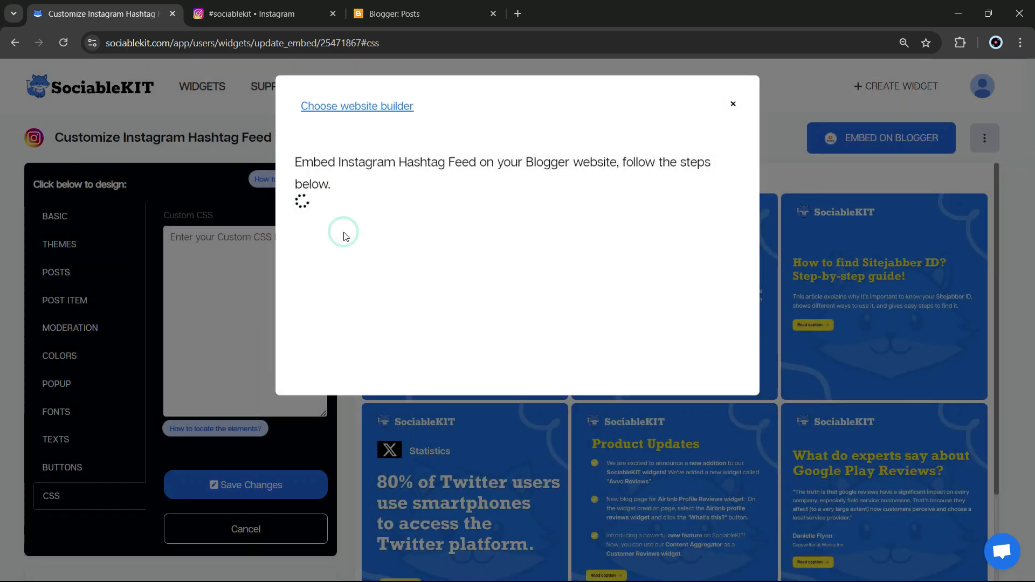
# Step: Copy the widget's JavaScript embed code, switch to Blogger, and create a new post titled "Instagram Hashtag feed"
pyautogui.click(334, 321)
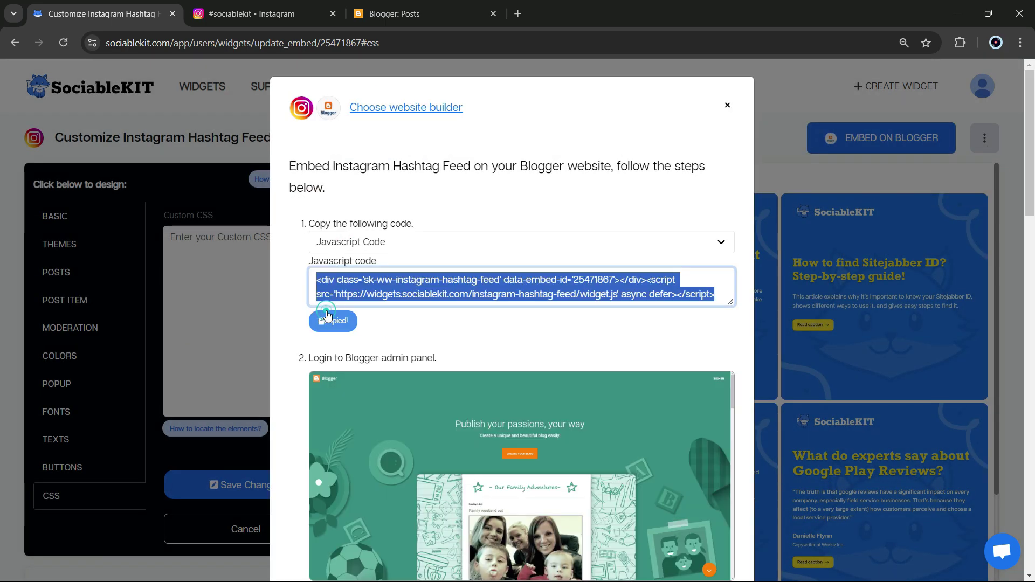
pyautogui.click(421, 18)
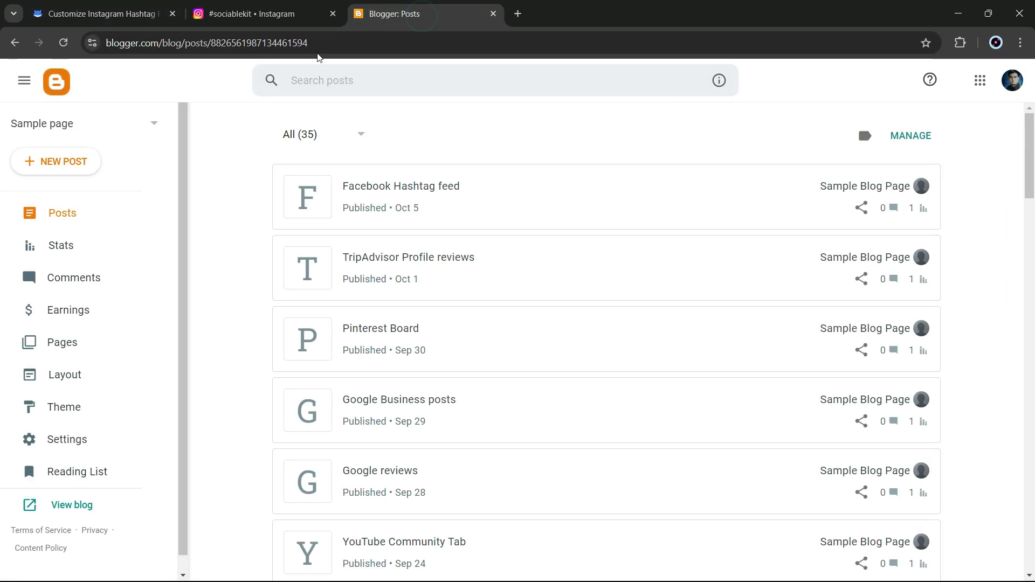
pyautogui.click(49, 164)
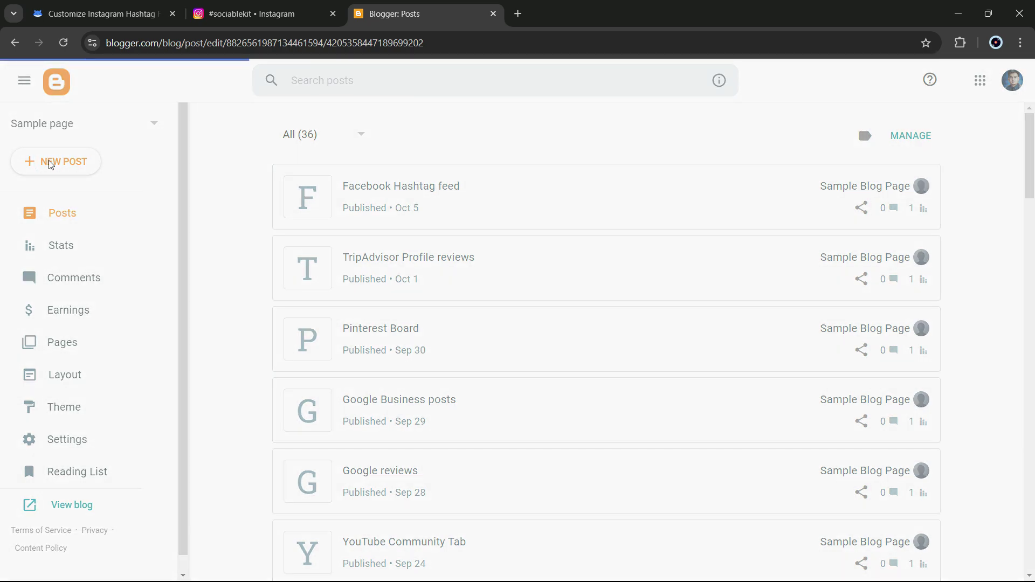
pyautogui.click(67, 131)
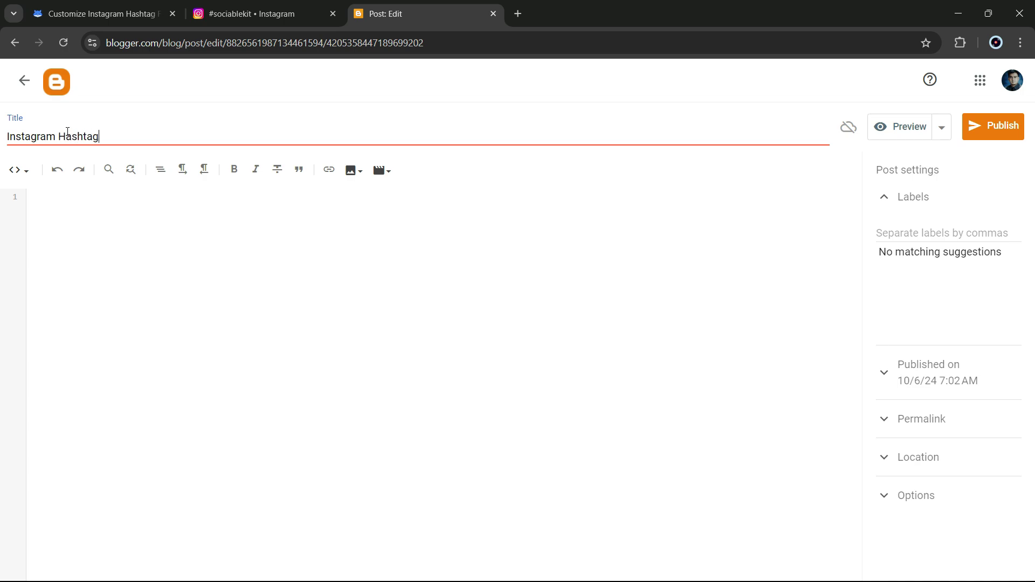
# Step: Paste the copied widget embed code into the post's HTML body and save the post
pyautogui.click(60, 190)
pyautogui.rightClick(60, 189)
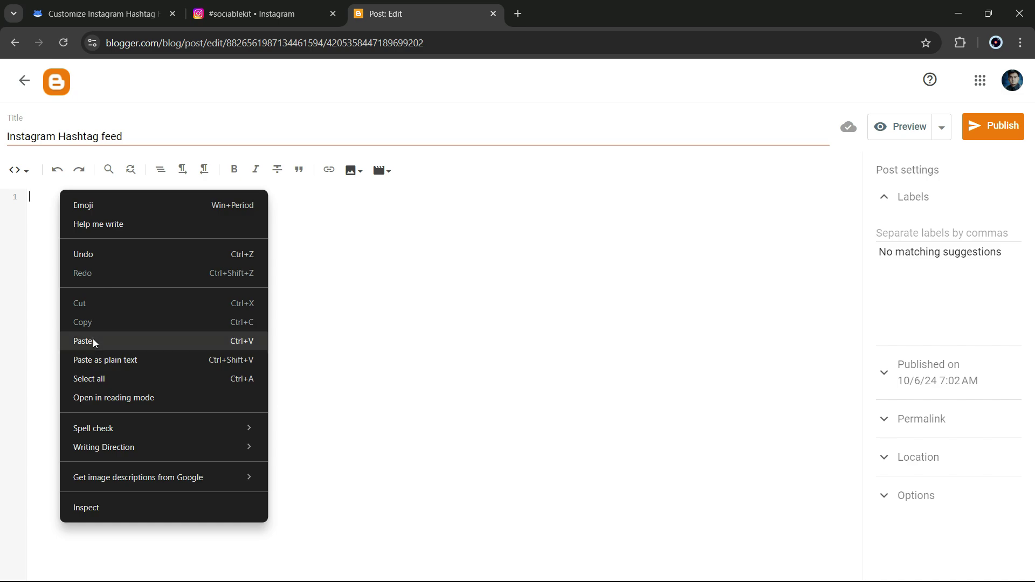
pyautogui.click(94, 341)
pyautogui.click(941, 127)
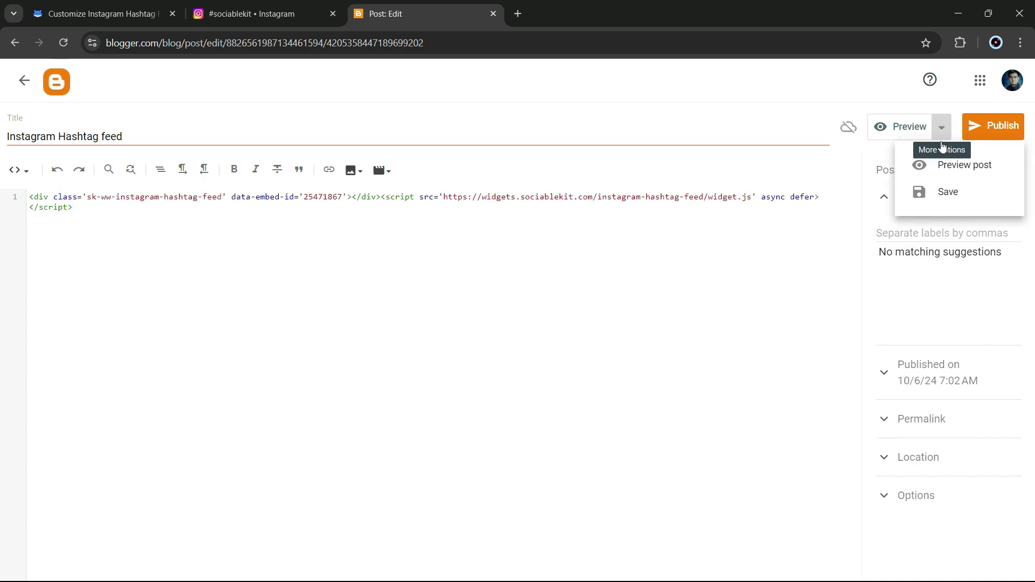
pyautogui.click(950, 194)
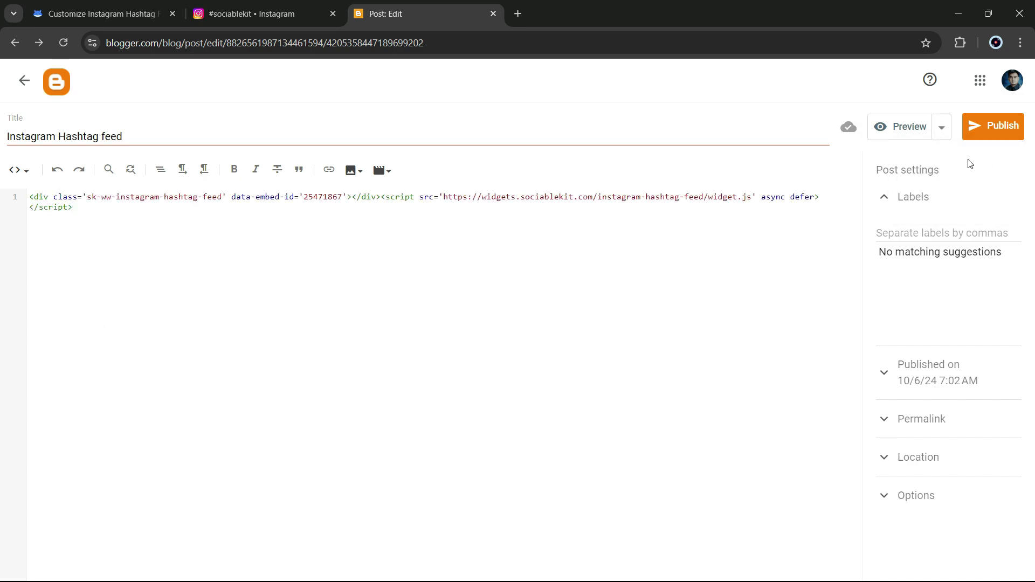
# Step: Publish the "Instagram Hashtag feed" post, confirm the publication, and open the live post on the blog
pyautogui.click(992, 124)
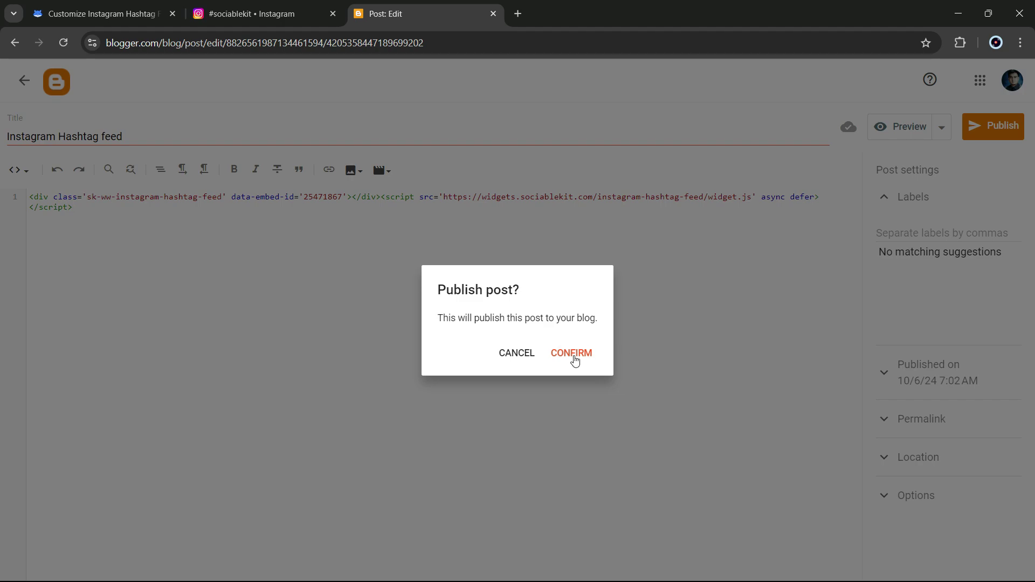
pyautogui.click(572, 353)
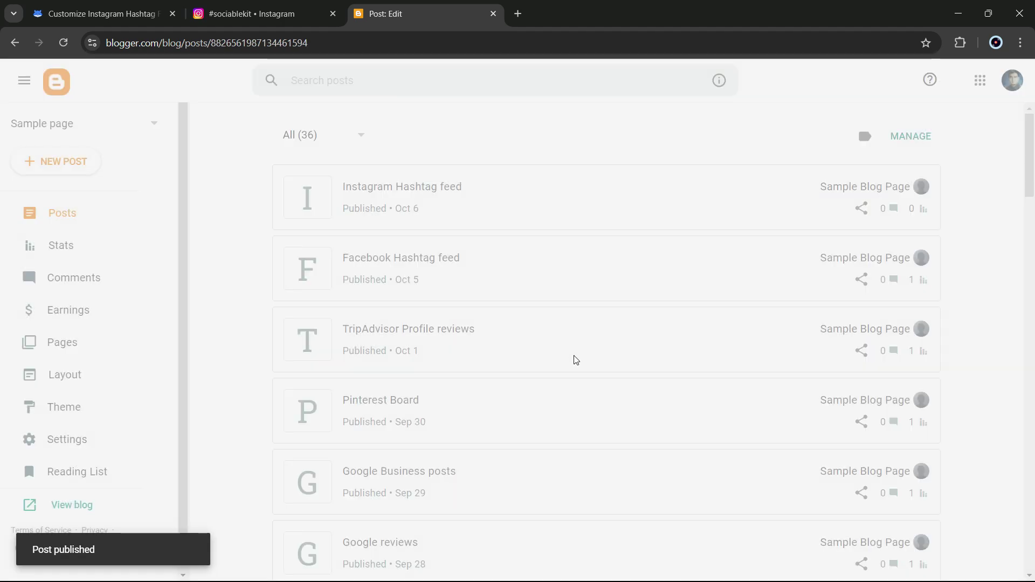
pyautogui.click(889, 188)
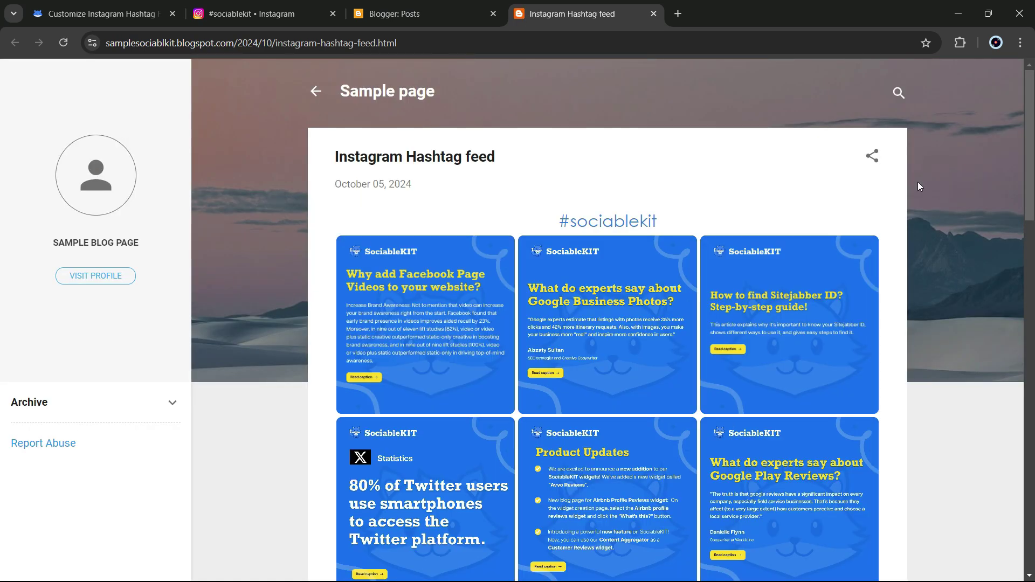
# Step: Look through the embedded hashtag feed on the live page and load more posts at its end
pyautogui.moveTo(1031, 130); pyautogui.dragTo(1018, 345)
pyautogui.click(611, 458)
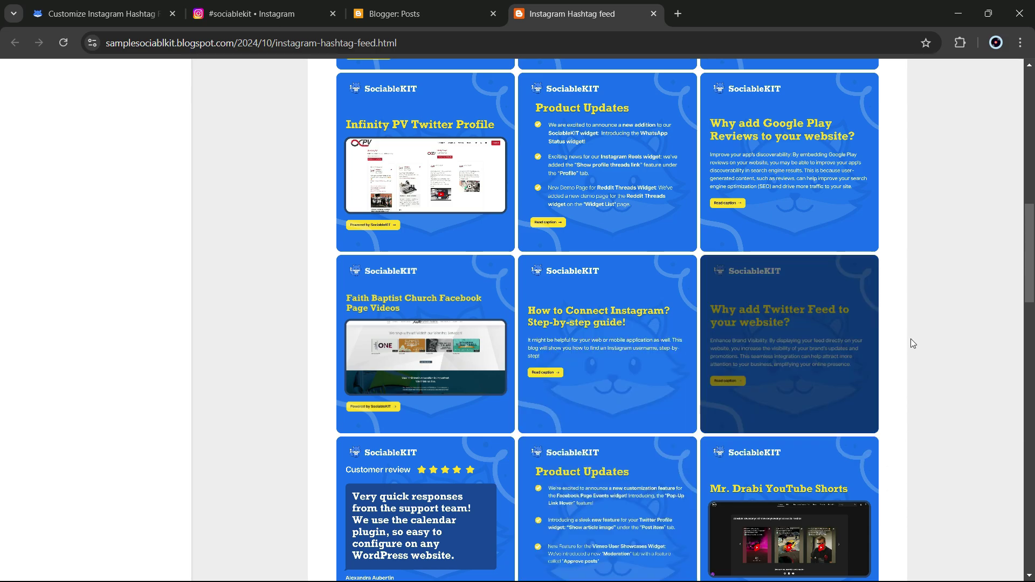
pyautogui.moveTo(1029, 251); pyautogui.dragTo(1031, 398)
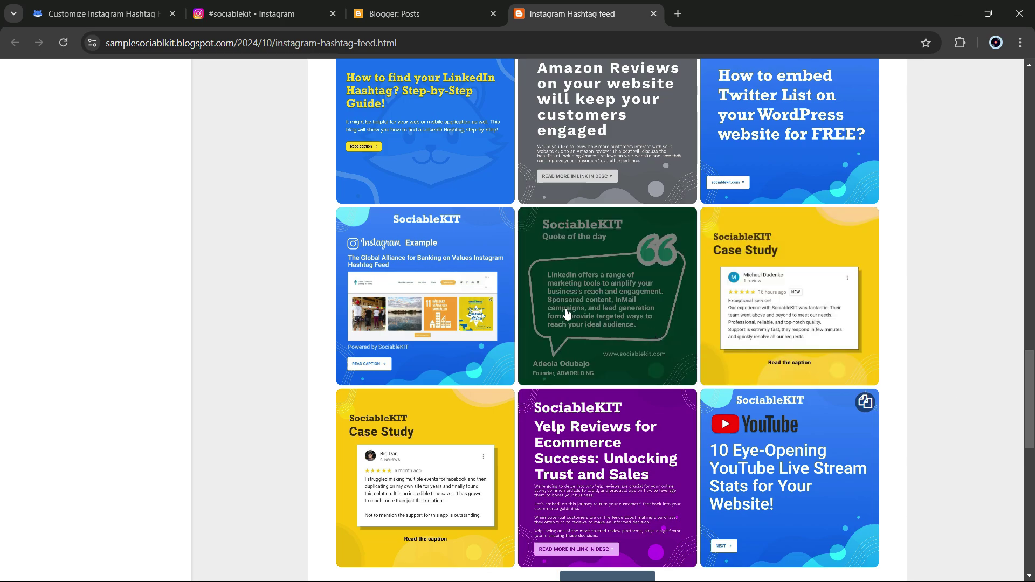
# Step: View the "Instagram Example" feed post in its popup, advance through the next two posts, and close the popup
pyautogui.click(448, 290)
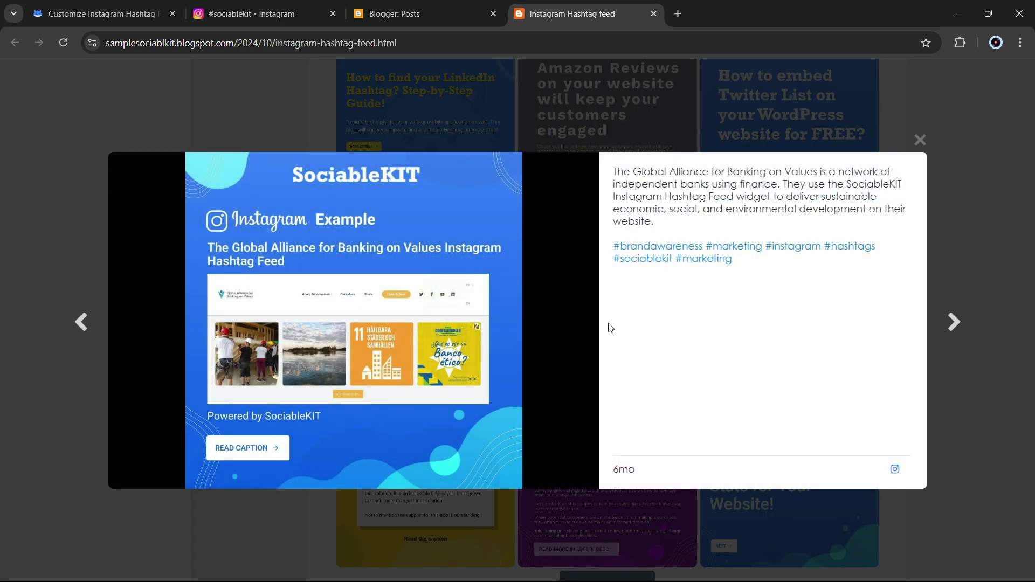
pyautogui.click(952, 329)
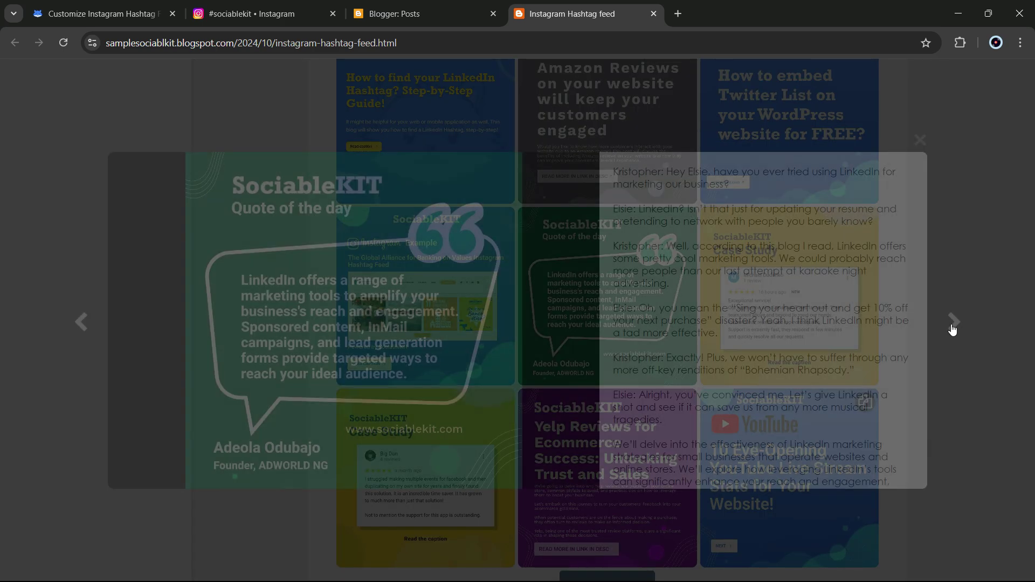
pyautogui.click(952, 329)
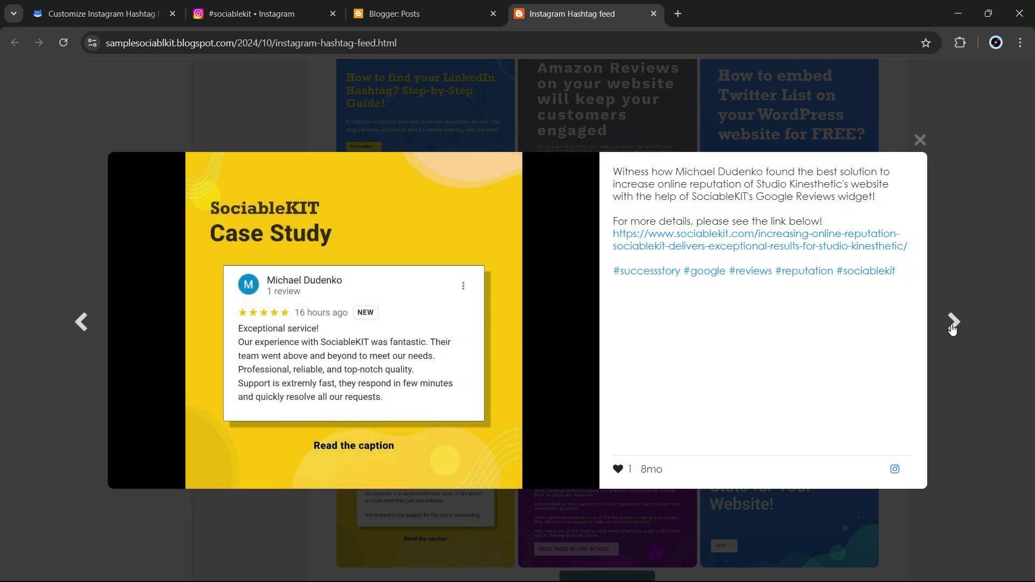
pyautogui.click(919, 141)
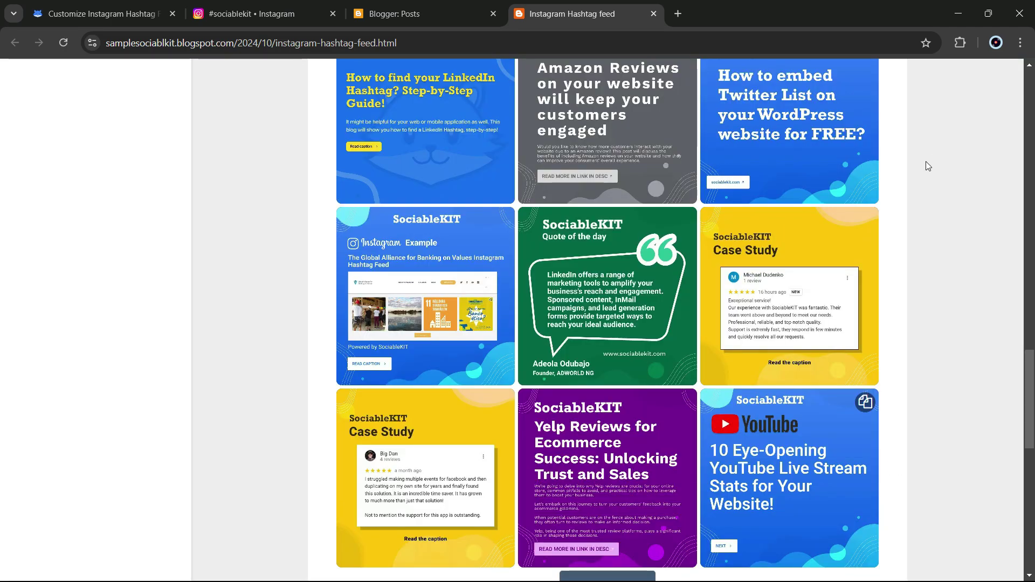
# Step: Follow the feed's #sociablekit heading link to view the hashtag on Instagram, and return to the blog post
pyautogui.moveTo(1025, 392); pyautogui.dragTo(1030, 91)
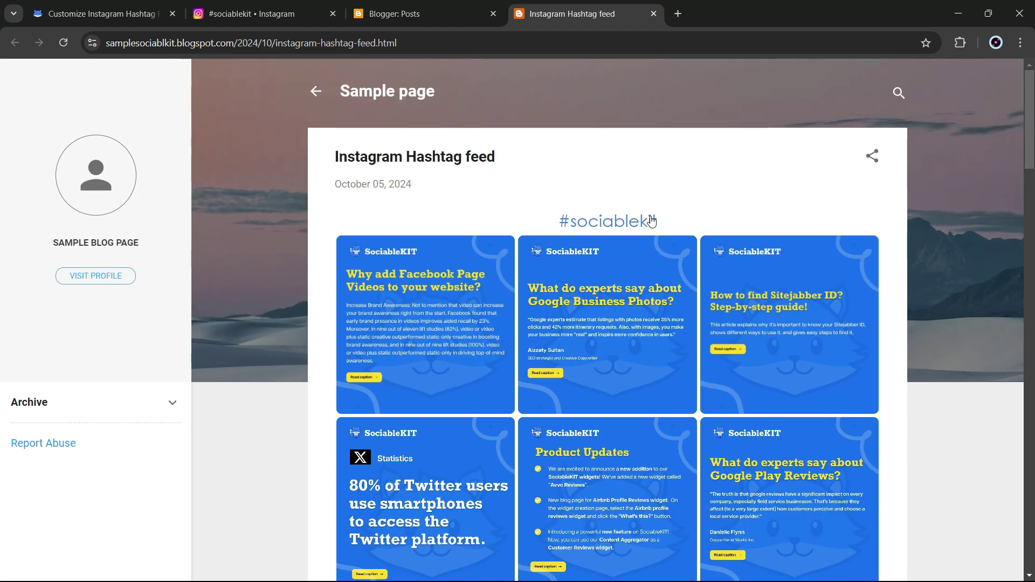
pyautogui.click(620, 220)
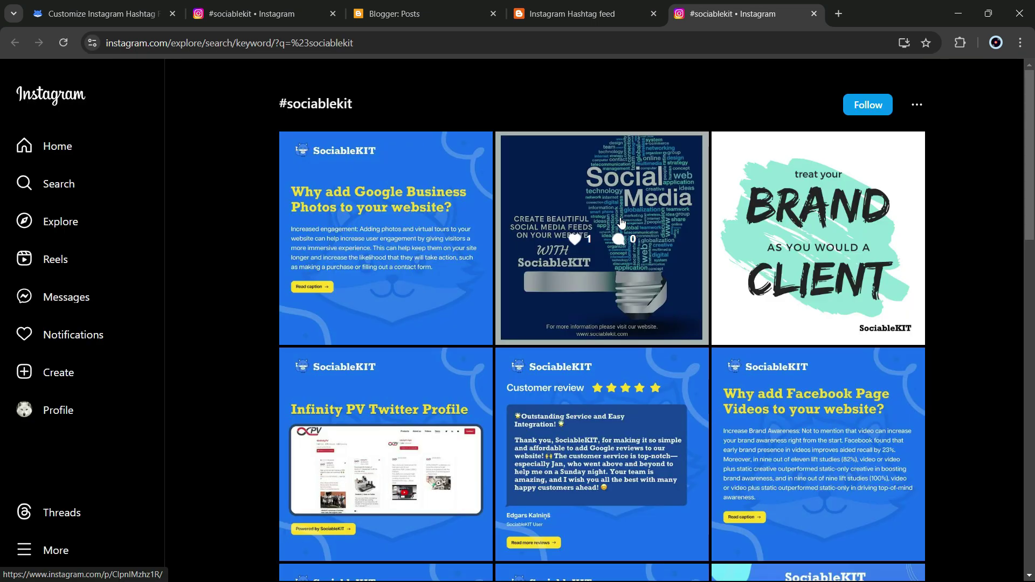
pyautogui.click(814, 14)
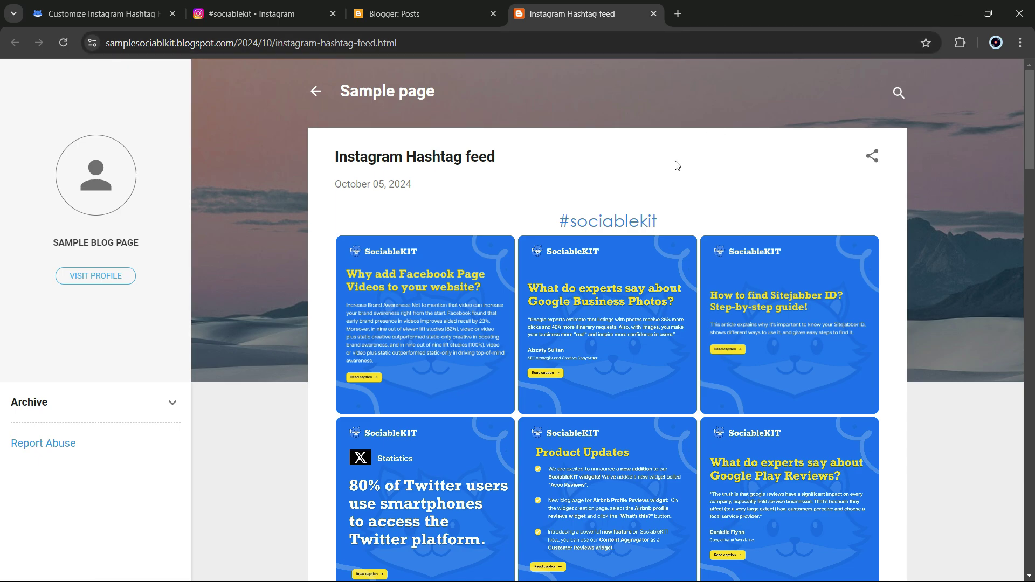